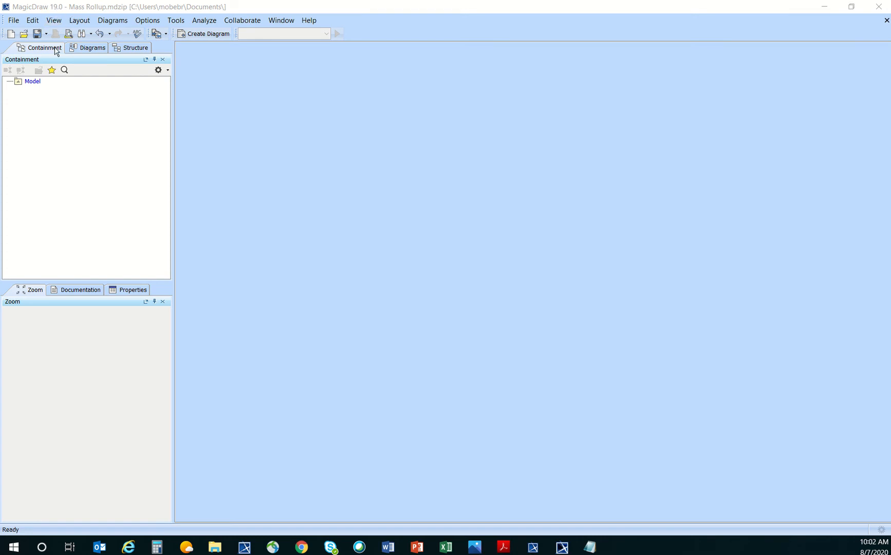
# Create a new SysML Block Definition Diagram inside the Model package.
pyautogui.rightClick(33, 84)
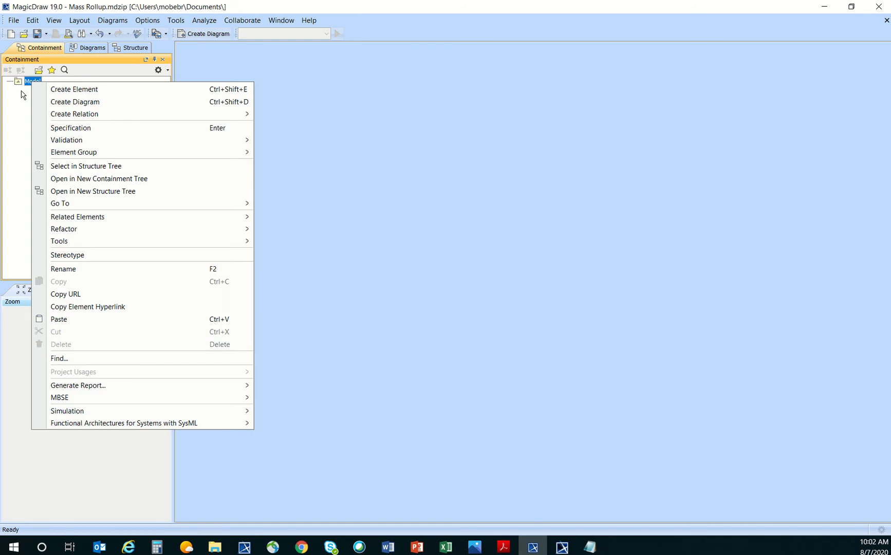
pyautogui.click(113, 103)
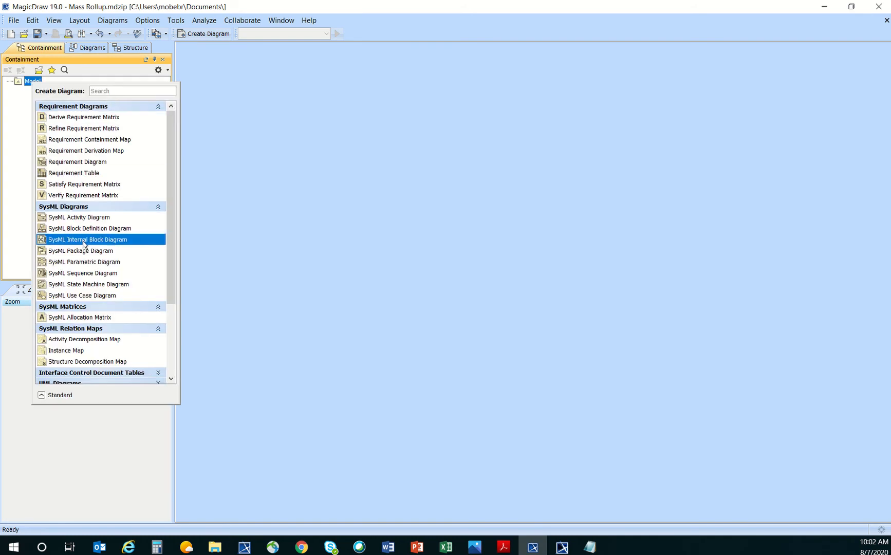
pyautogui.click(132, 228)
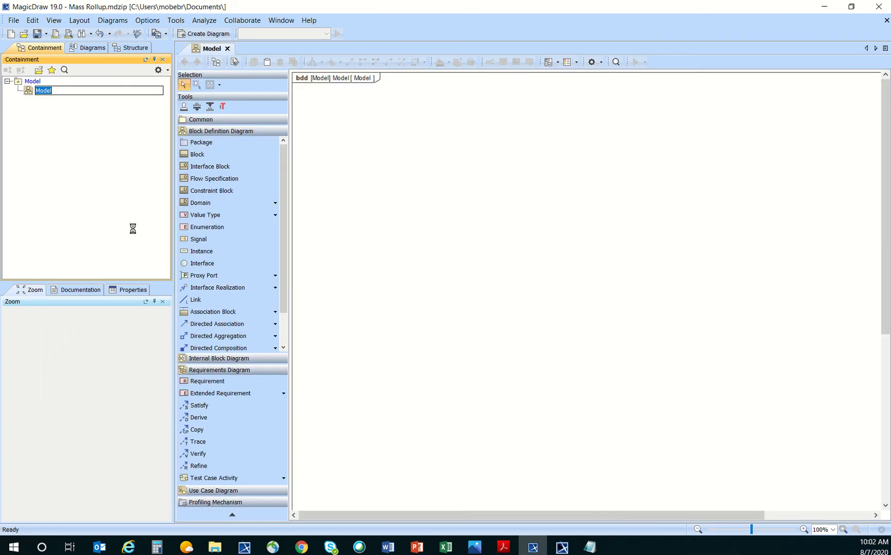
# Place a new block on the diagram named System.
pyautogui.click(232, 157)
pyautogui.click(507, 145)
pyautogui.write('Sy')
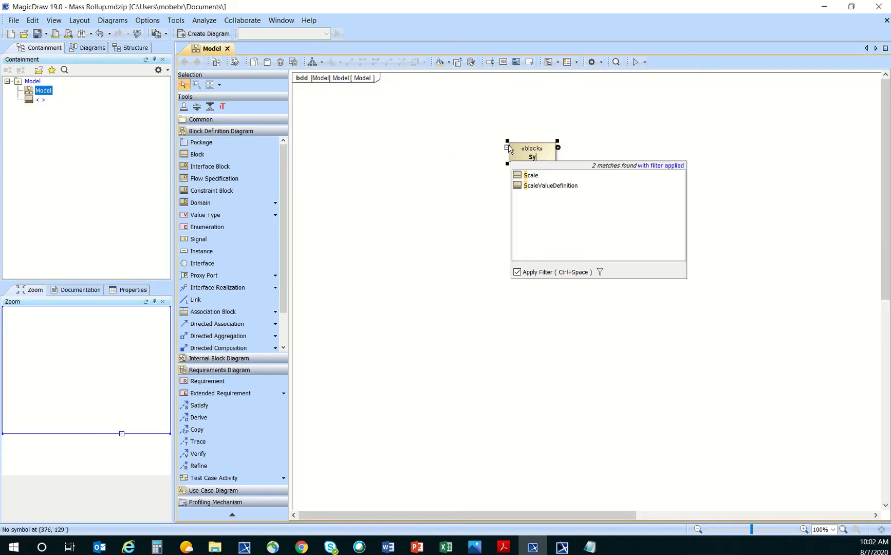
pyautogui.write('stem')
pyautogui.press('Return')
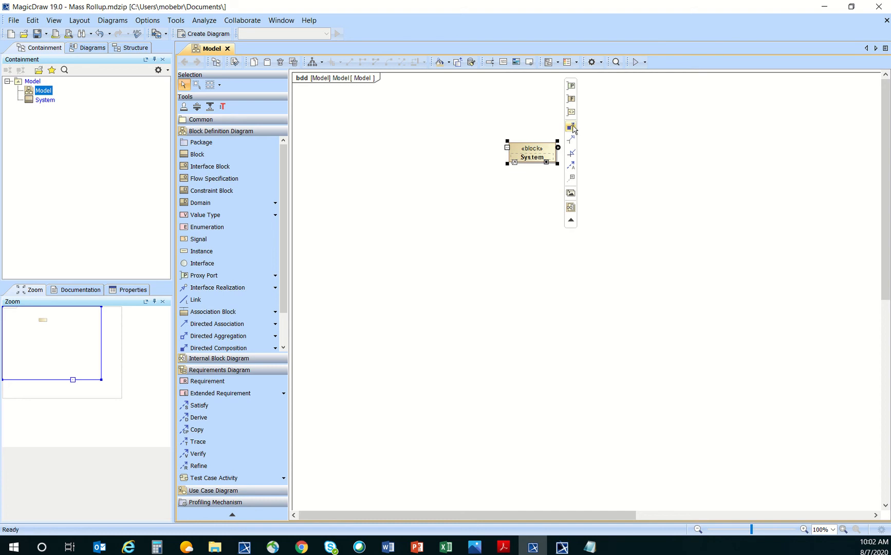
# Compose part blocks Sub A and Sub B under System, then start a new part under Sub A.
pyautogui.moveTo(570, 126); pyautogui.dragTo(495, 199)
pyautogui.write('S')
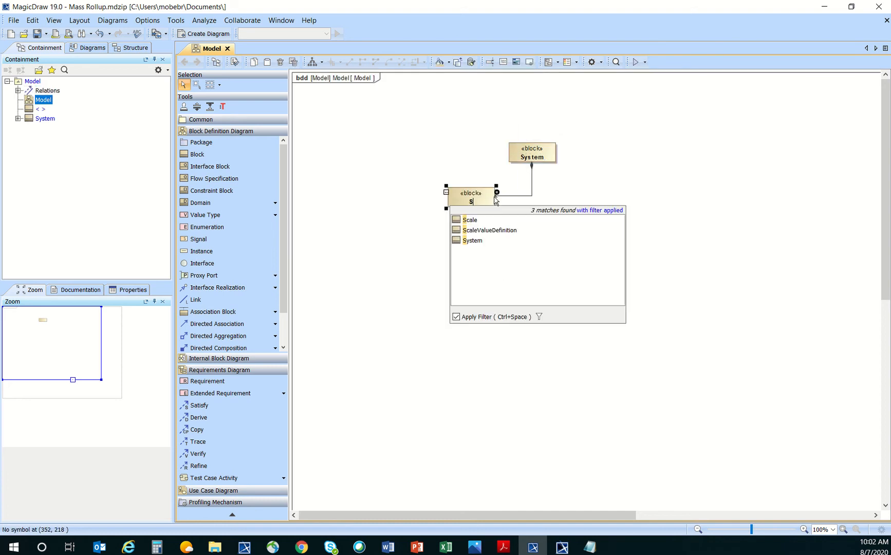
pyautogui.write('ub A')
pyautogui.press('Return')
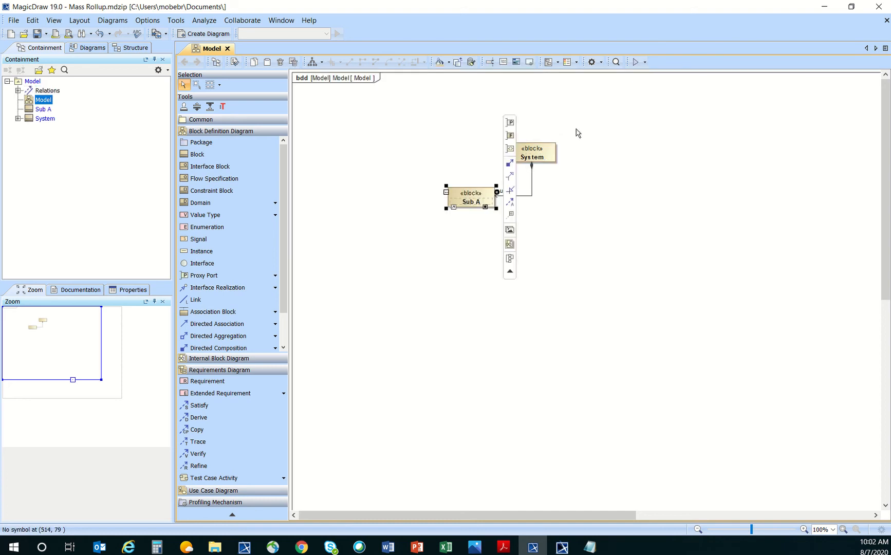
pyautogui.click(531, 157)
pyautogui.moveTo(571, 126); pyautogui.dragTo(592, 199)
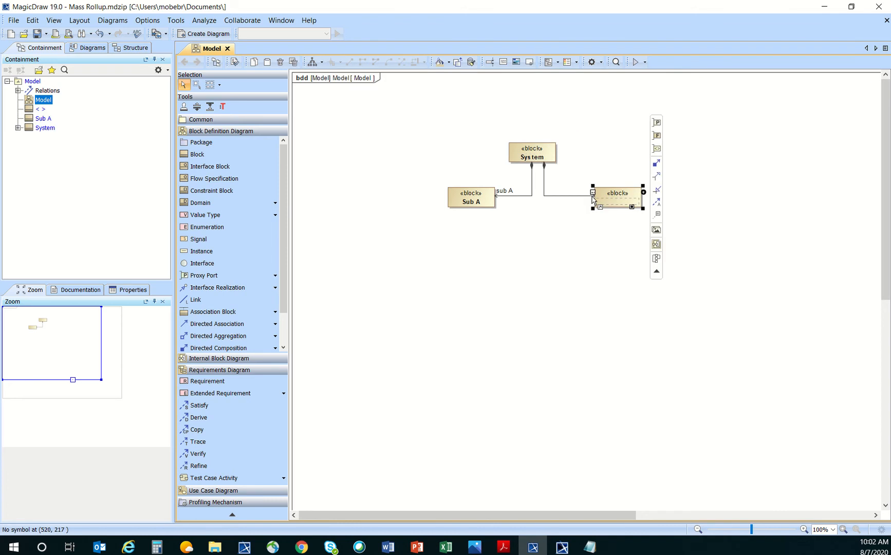
pyautogui.write('Sub B')
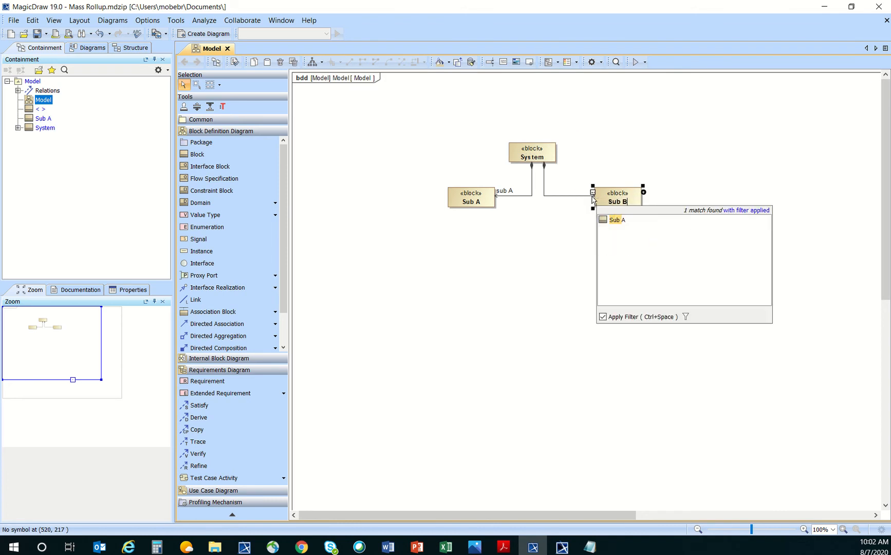
pyautogui.press('Return')
pyautogui.click(482, 201)
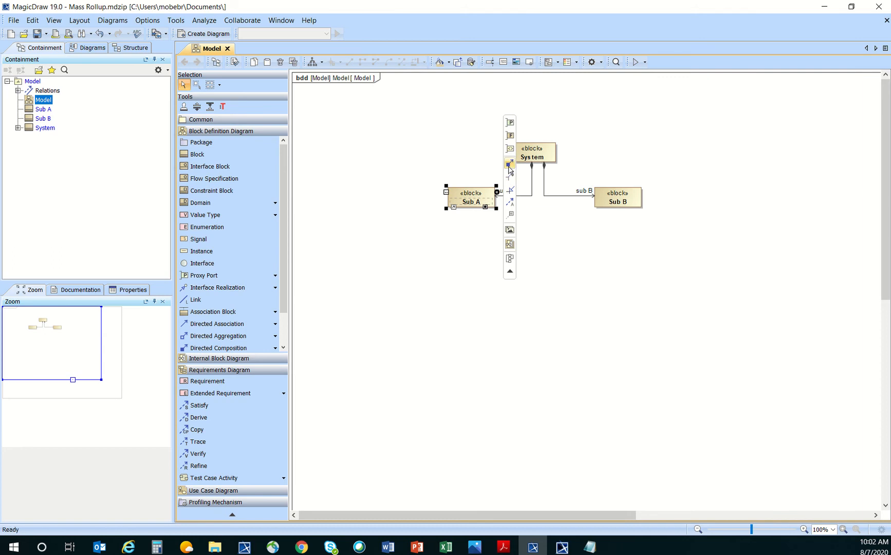
pyautogui.moveTo(509, 163); pyautogui.dragTo(445, 241)
# Name Sub A's first part Comp 1 and add a second part Comp 2.
pyautogui.write('Comp 1')
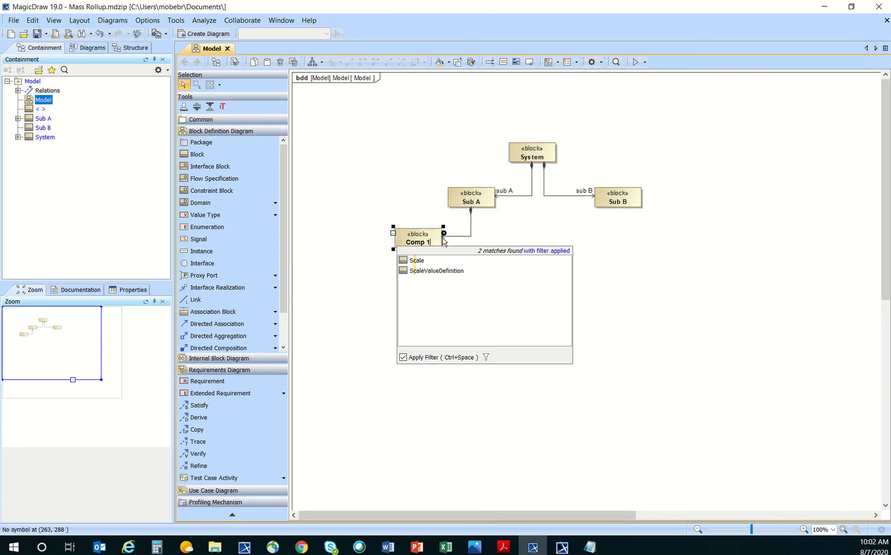
pyautogui.press('Return')
pyautogui.click(475, 200)
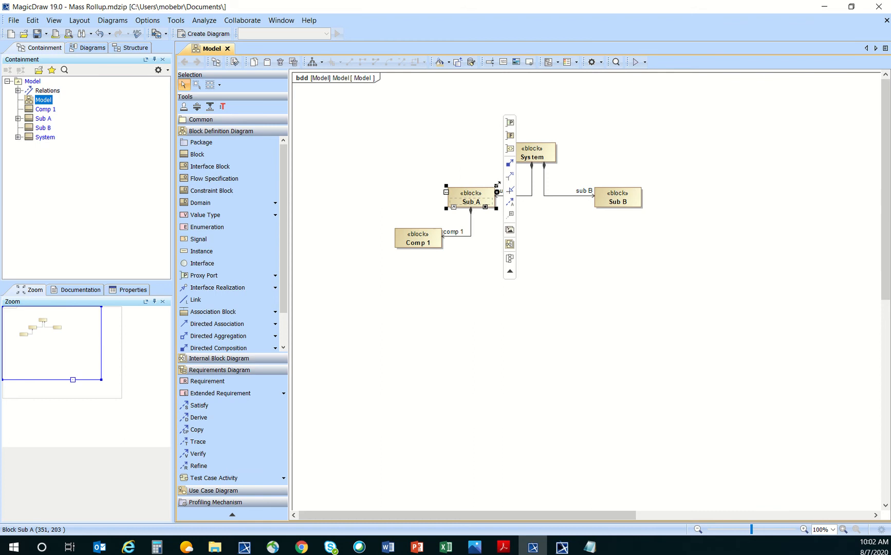
pyautogui.moveTo(510, 164); pyautogui.dragTo(492, 255)
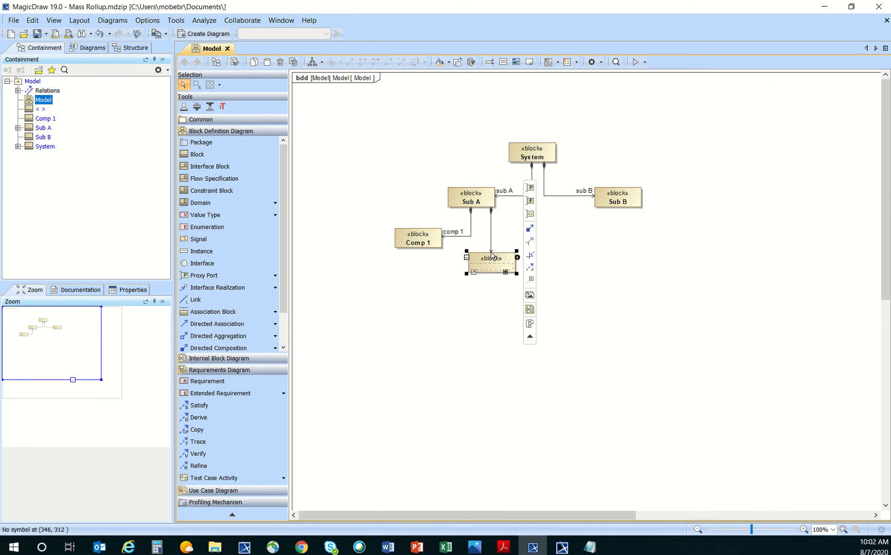
pyautogui.write('Comp 2')
pyautogui.press('Return')
# Add parts Comp 3 and Comp 4 under Sub B and auto-arrange the diagram as a tree.
pyautogui.click(622, 204)
pyautogui.click(656, 162)
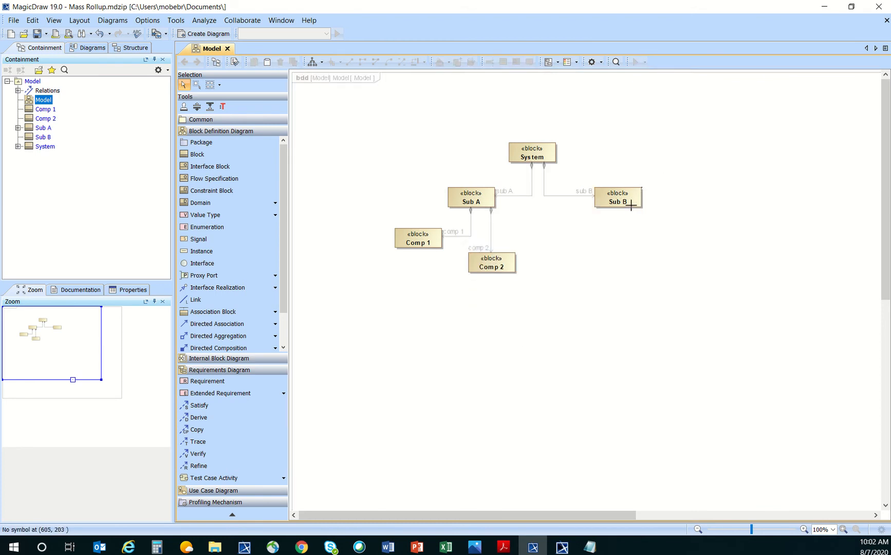
pyautogui.click(611, 248)
pyautogui.write('Comp')
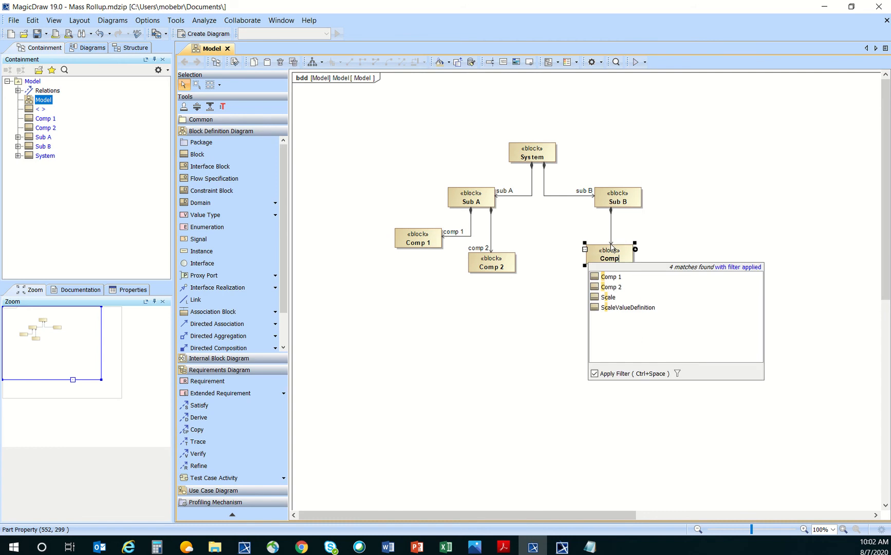
pyautogui.write(' 3')
pyautogui.press('Return')
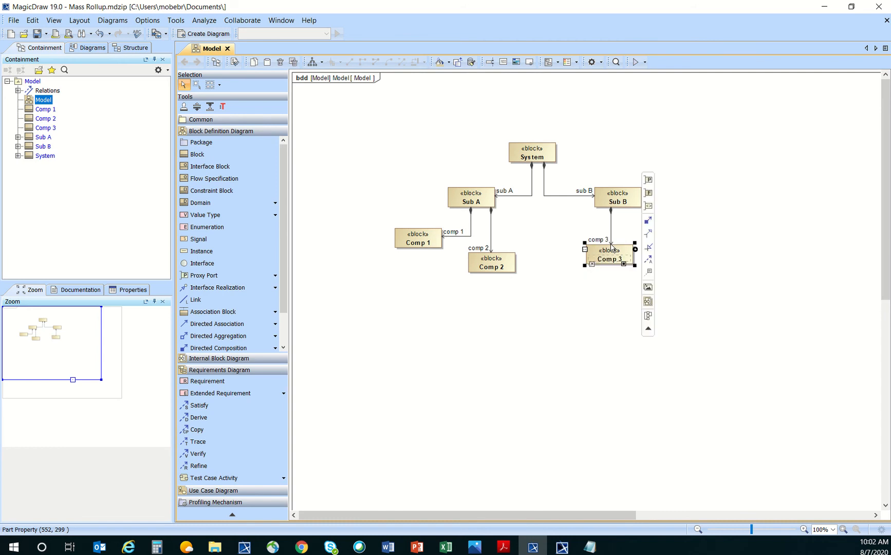
pyautogui.click(622, 200)
pyautogui.click(662, 167)
pyautogui.click(615, 196)
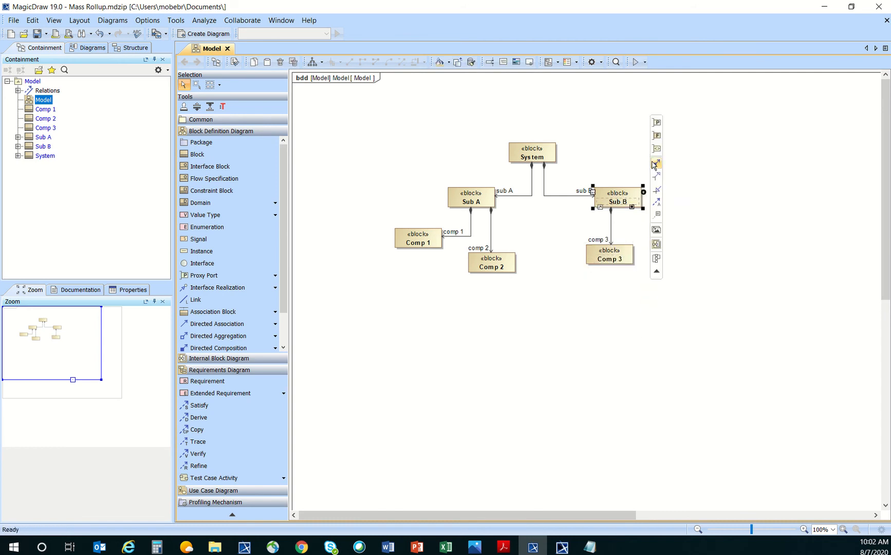
pyautogui.click(654, 164)
pyautogui.click(666, 242)
pyautogui.write('C')
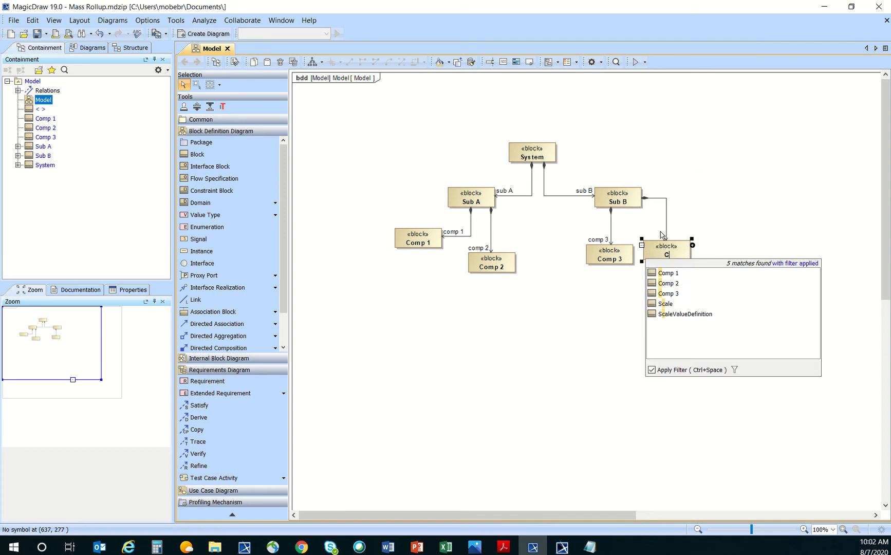
pyautogui.write('omp ')
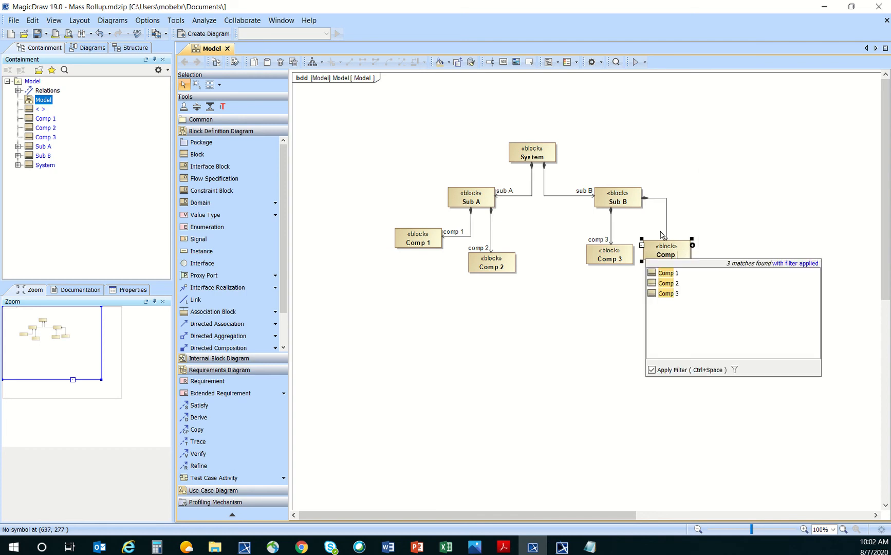
pyautogui.write('4')
pyautogui.press('Return')
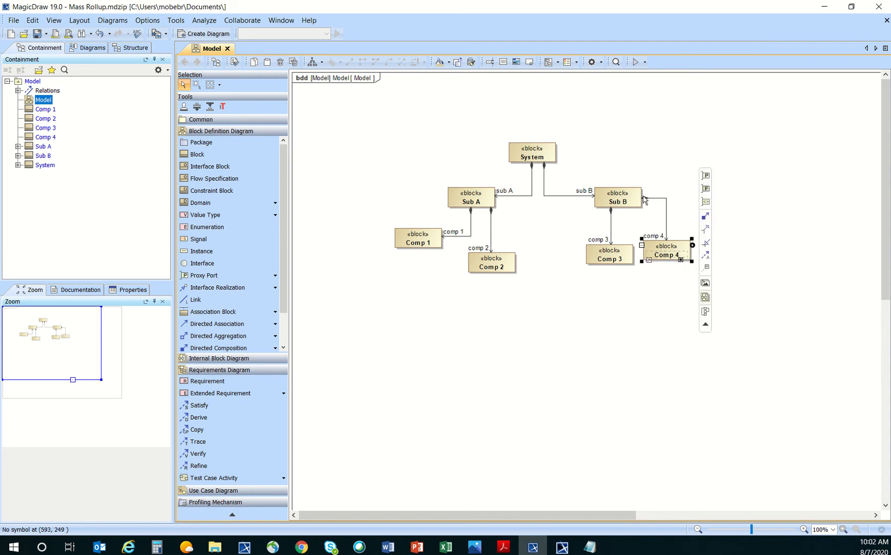
pyautogui.click(554, 125)
pyautogui.click(312, 61)
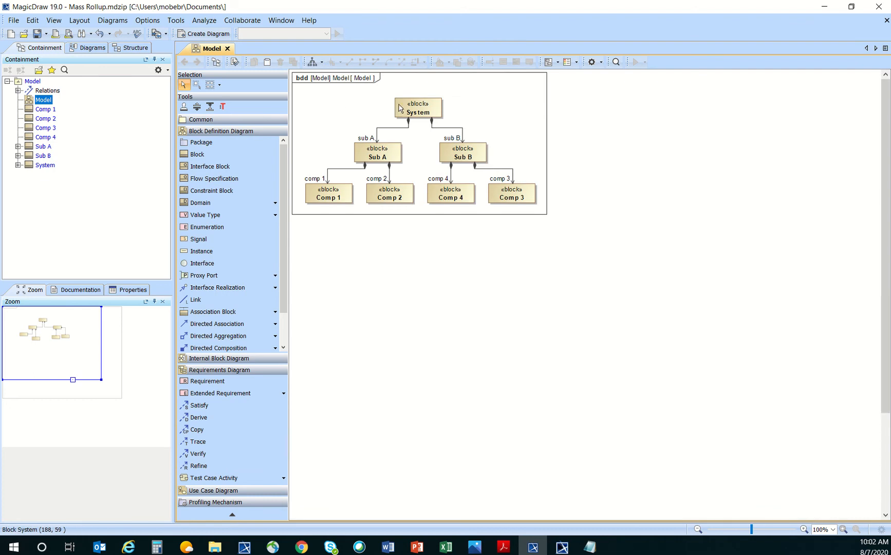
# Apply MassRollUpPattern to System with Create Value Properties and Redefine enabled.
pyautogui.rightClick(427, 106)
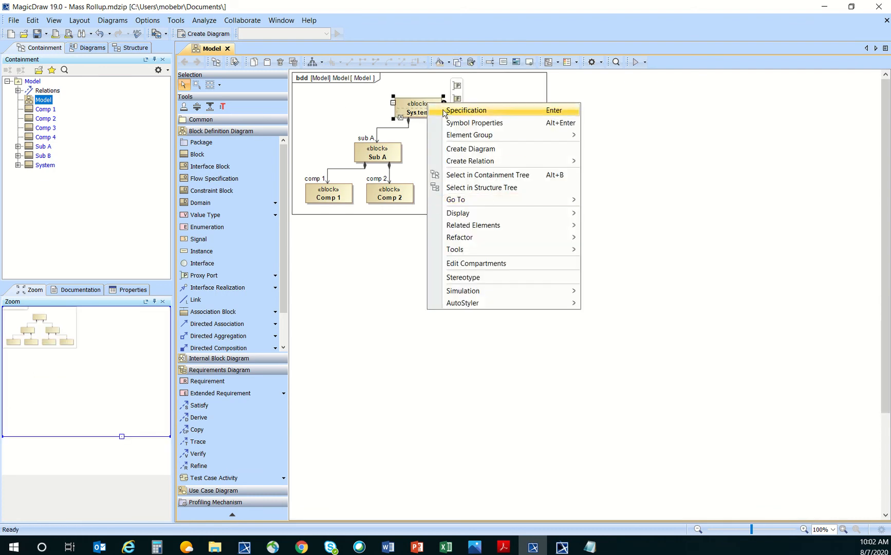
pyautogui.click(328, 112)
pyautogui.click(343, 114)
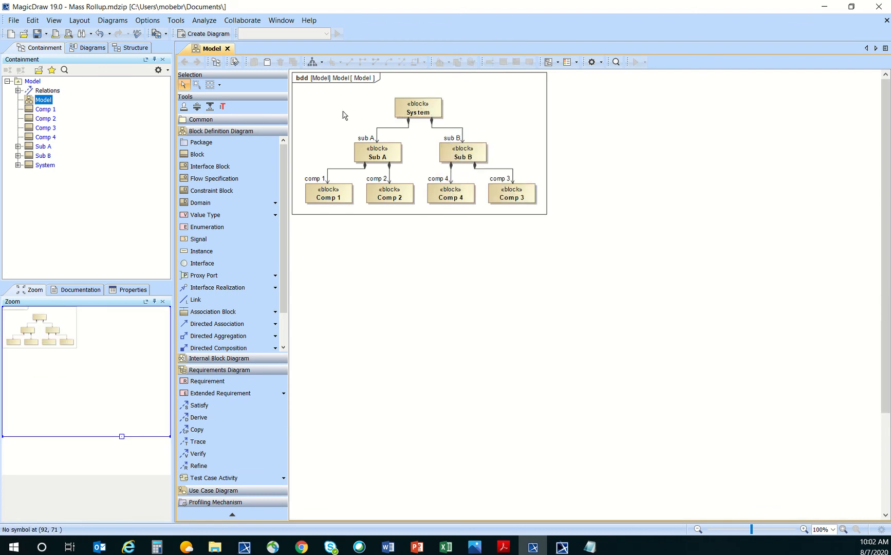
pyautogui.rightClick(416, 110)
pyautogui.moveTo(507, 254)
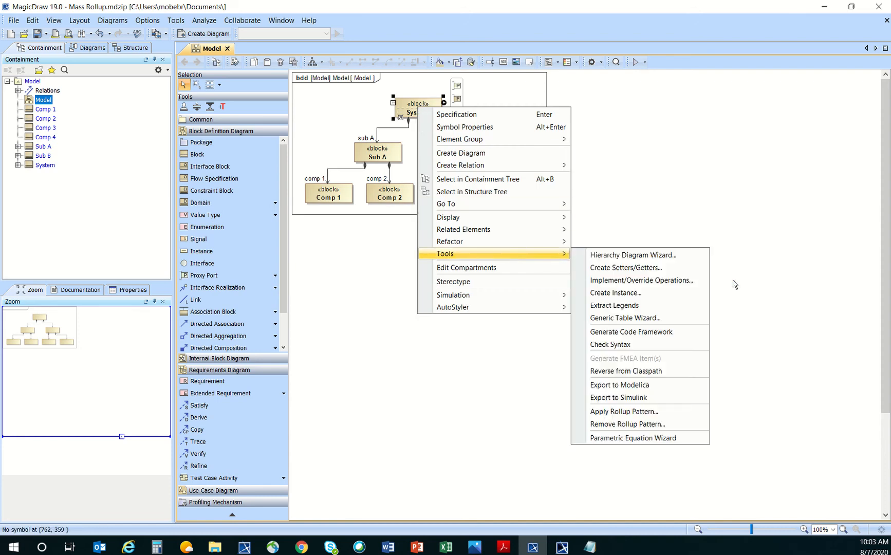
pyautogui.click(681, 418)
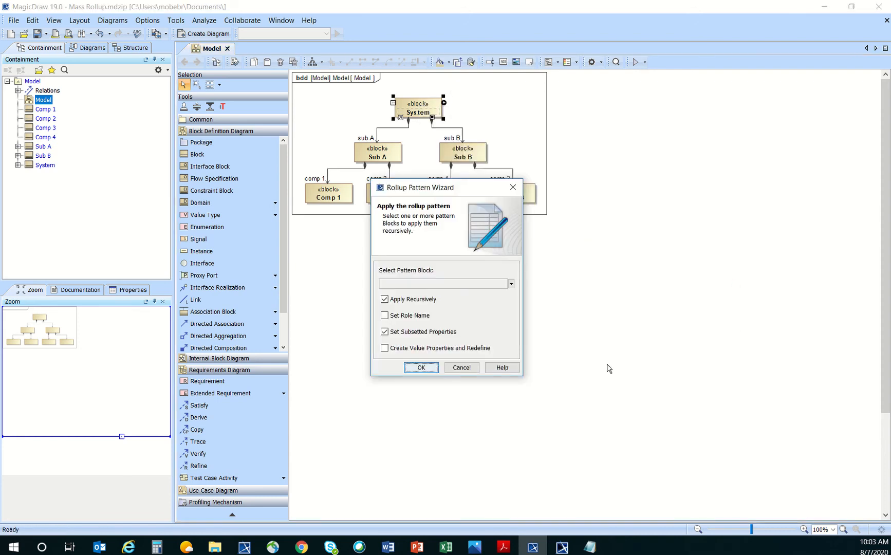
pyautogui.click(511, 283)
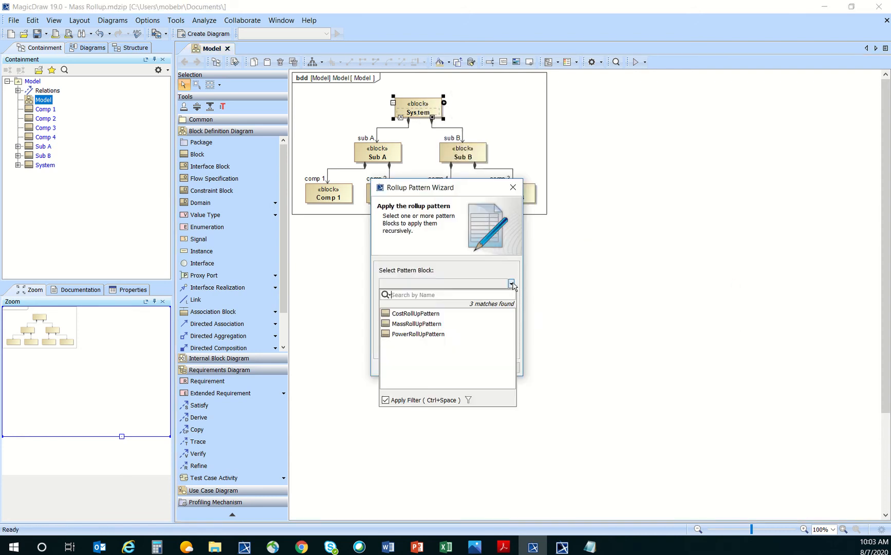
pyautogui.click(444, 324)
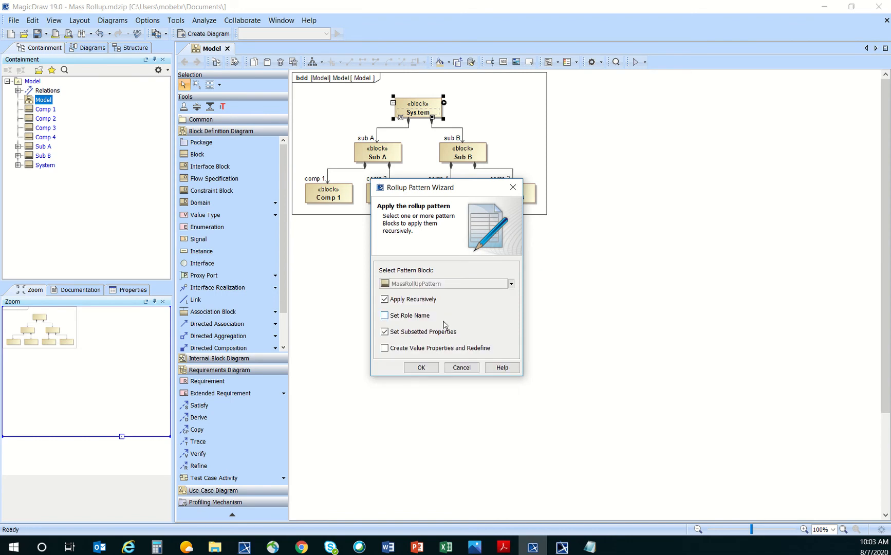
pyautogui.click(384, 350)
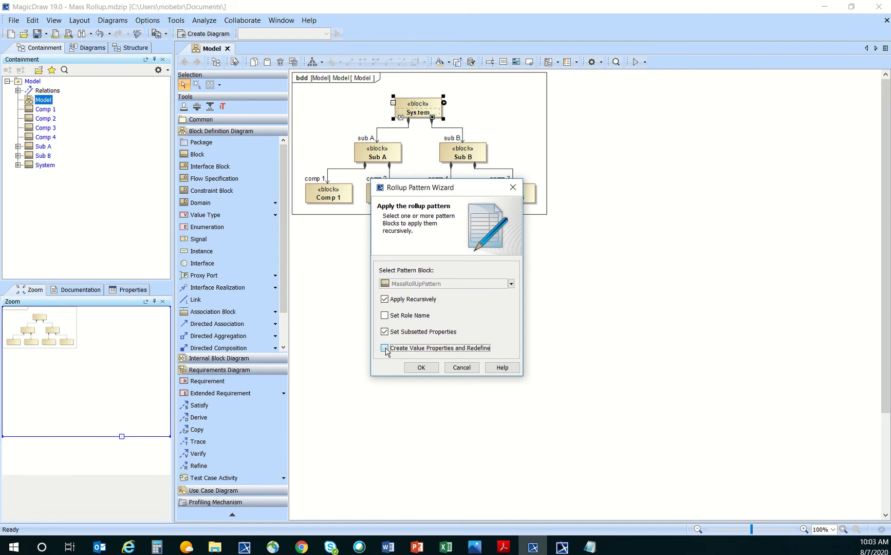
pyautogui.click(424, 369)
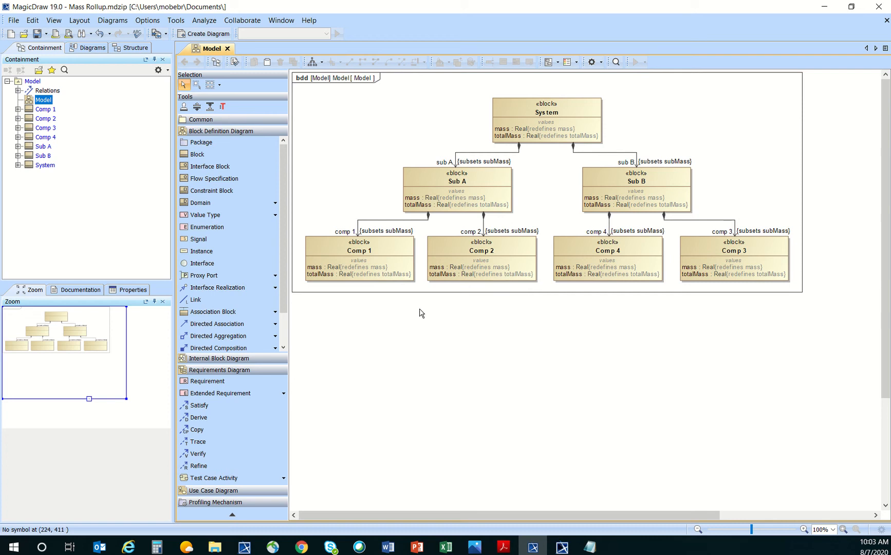
# Remove the rollup pattern from System, including its value properties.
pyautogui.rightClick(544, 116)
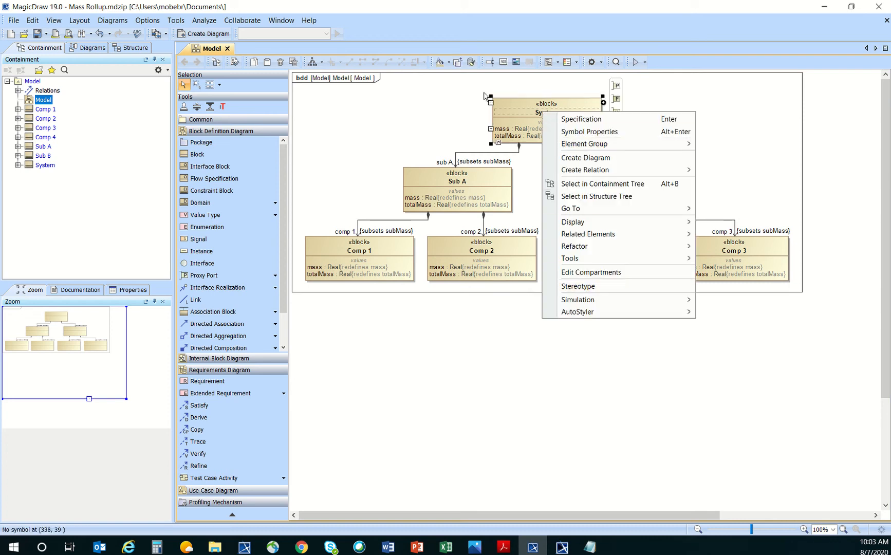
pyautogui.press('Escape')
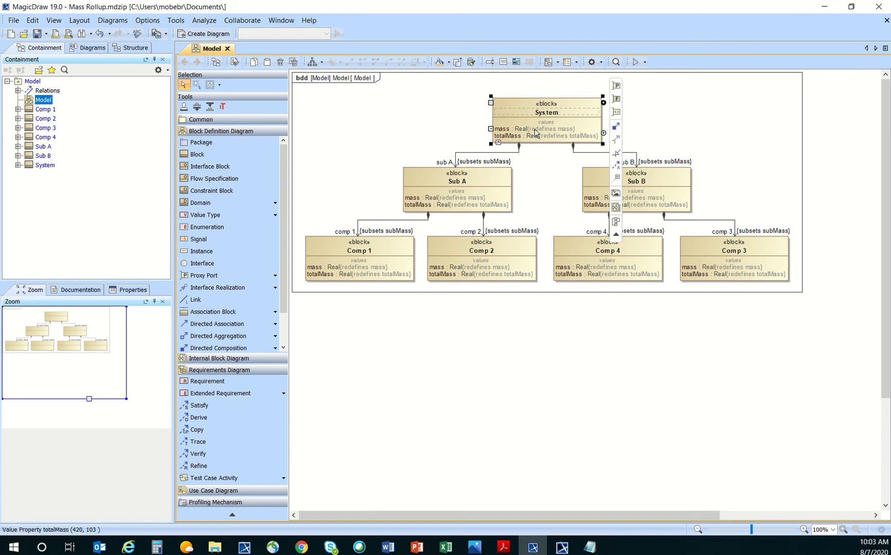
pyautogui.rightClick(543, 116)
pyautogui.moveTo(627, 263)
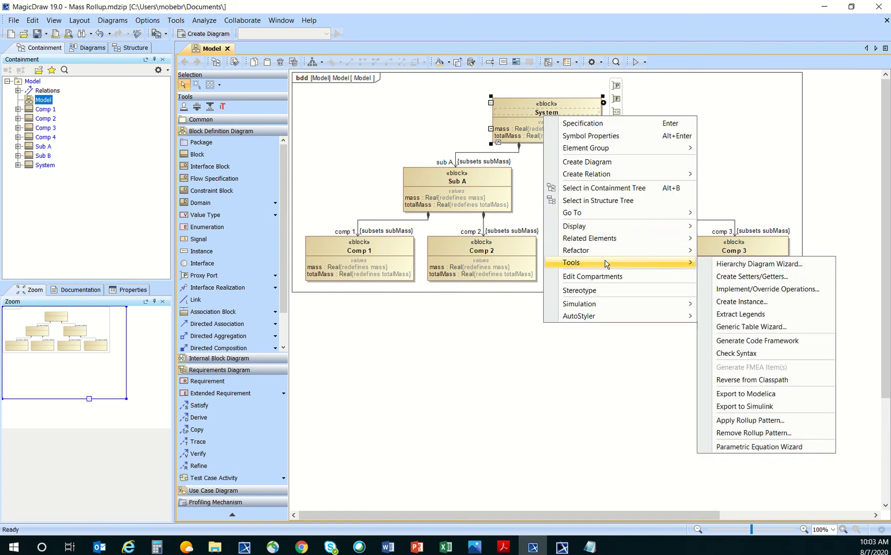
pyautogui.click(754, 432)
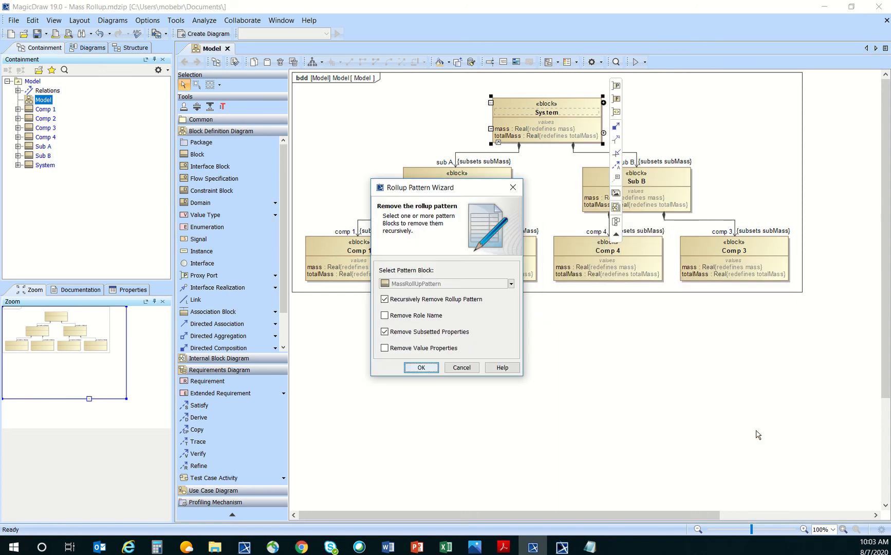
pyautogui.click(384, 348)
pyautogui.click(417, 368)
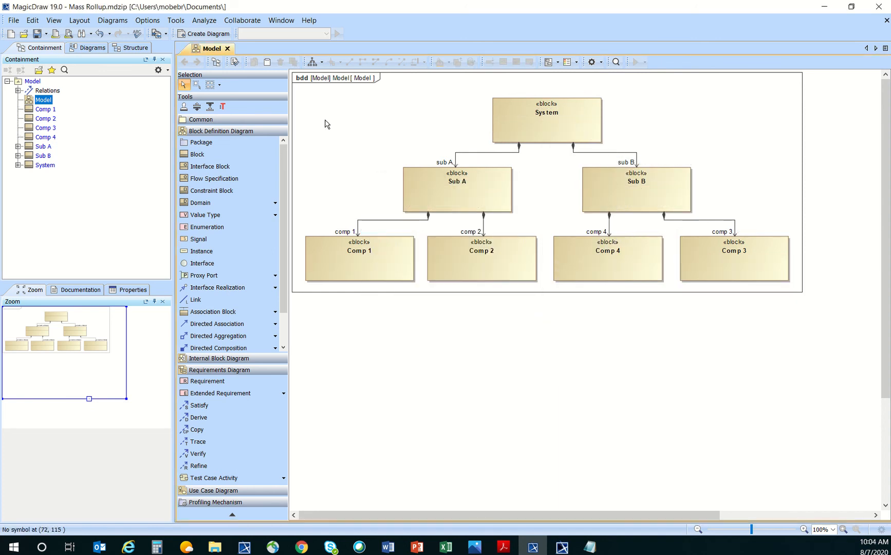
# Compact the diagram layout and turn on Show Auxiliary Resources in the Containment tree.
pyautogui.click(312, 62)
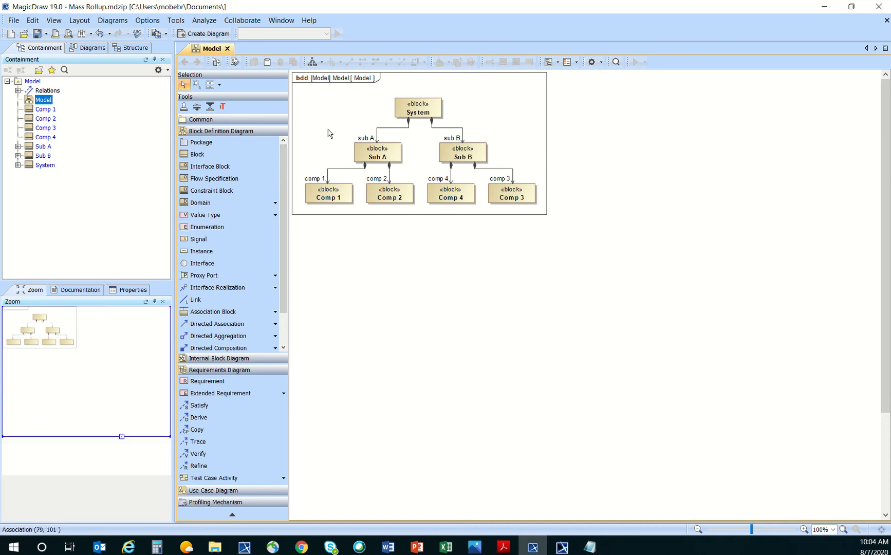
pyautogui.click(159, 70)
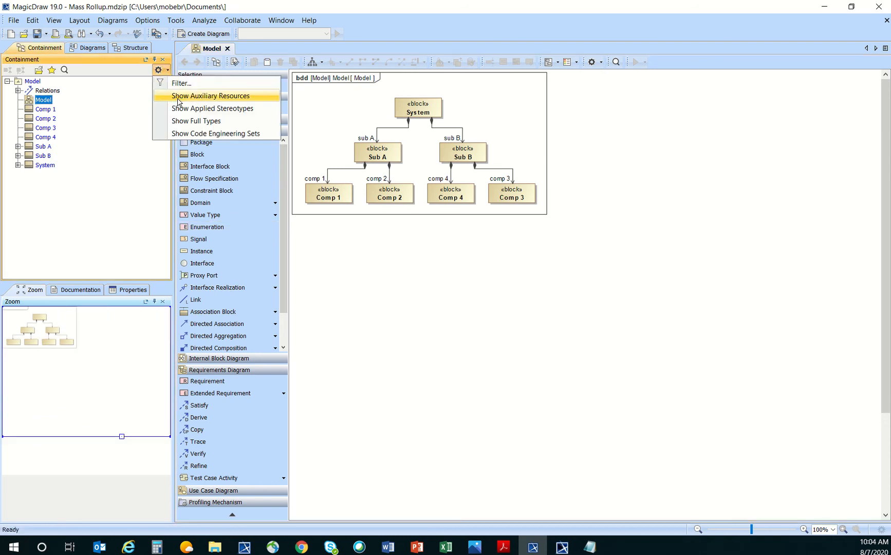
pyautogui.click(136, 100)
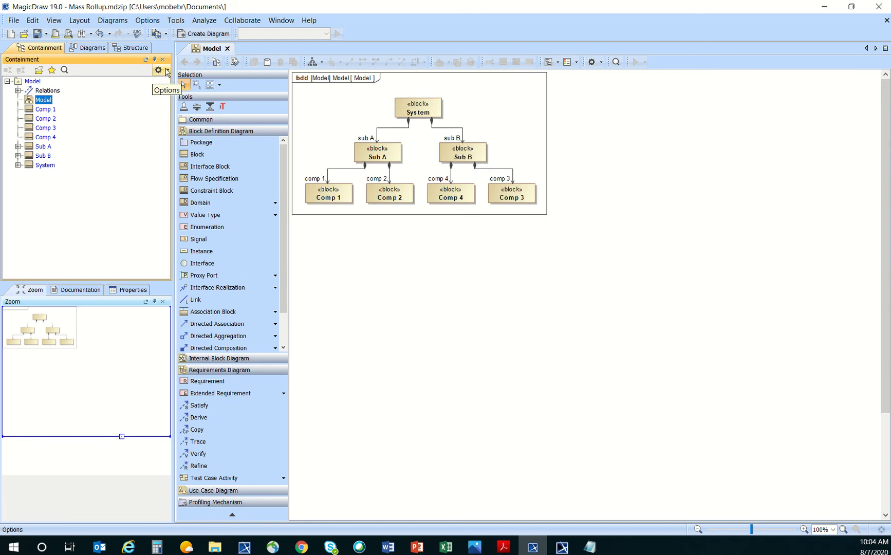
pyautogui.click(167, 72)
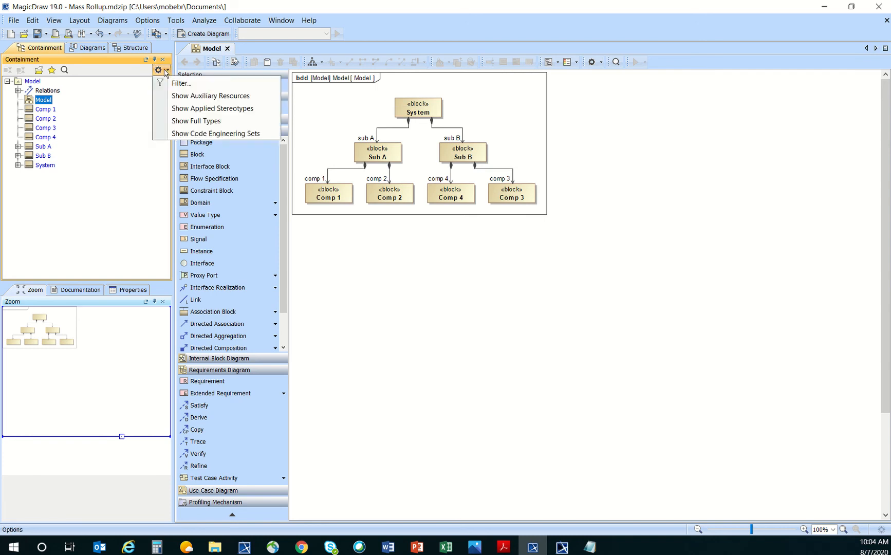
pyautogui.click(190, 95)
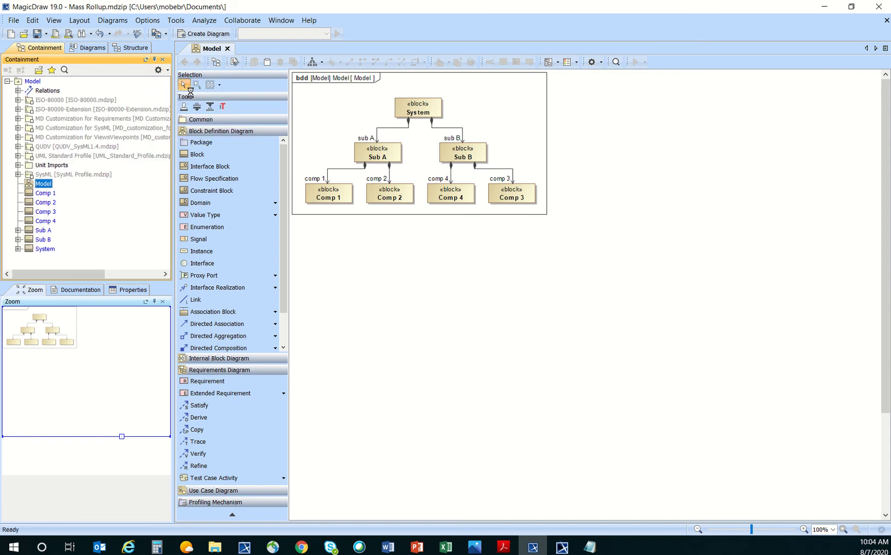
# Quick Find 'massro' and jump to MassRollUpPattern in the model tree.
pyautogui.click(65, 70)
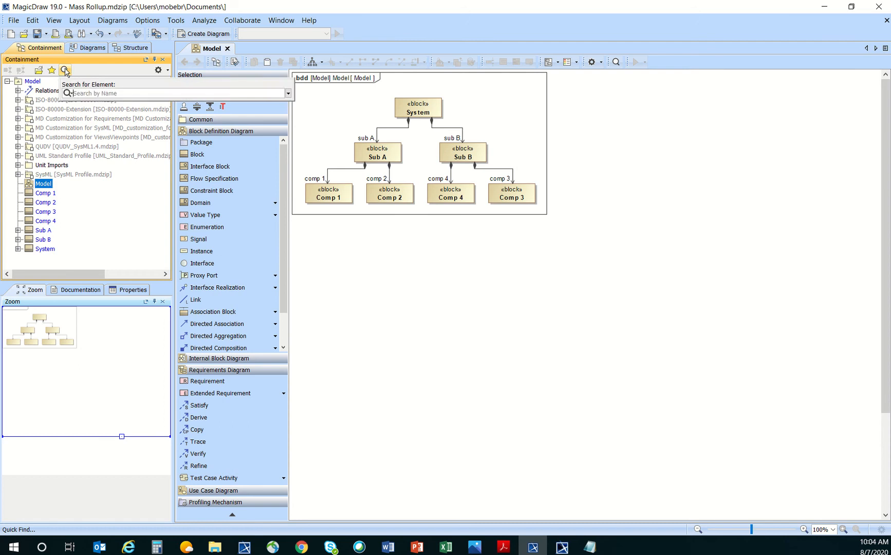
pyautogui.write('massroll')
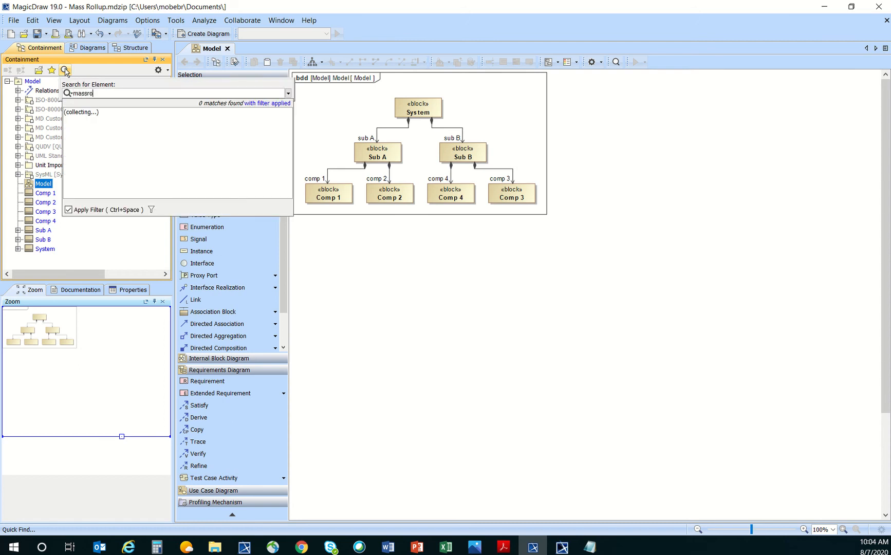
pyautogui.click(69, 210)
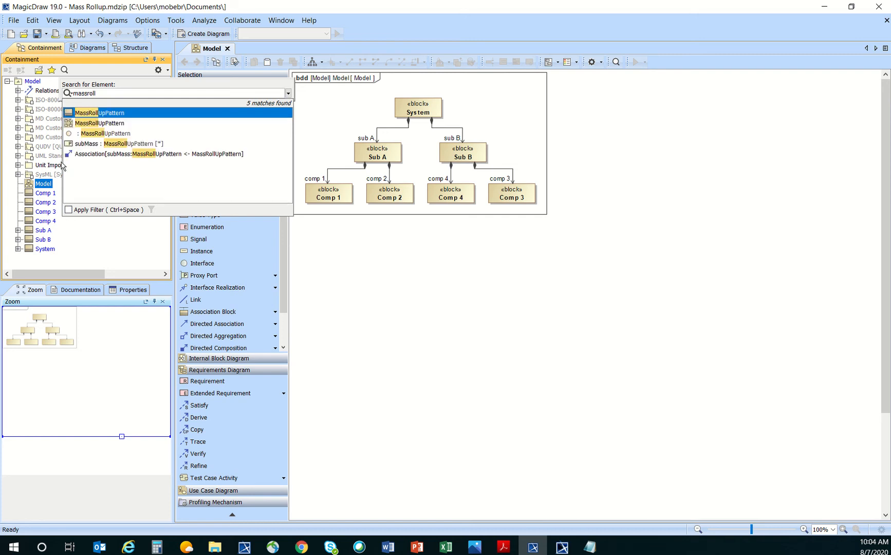
pyautogui.click(118, 112)
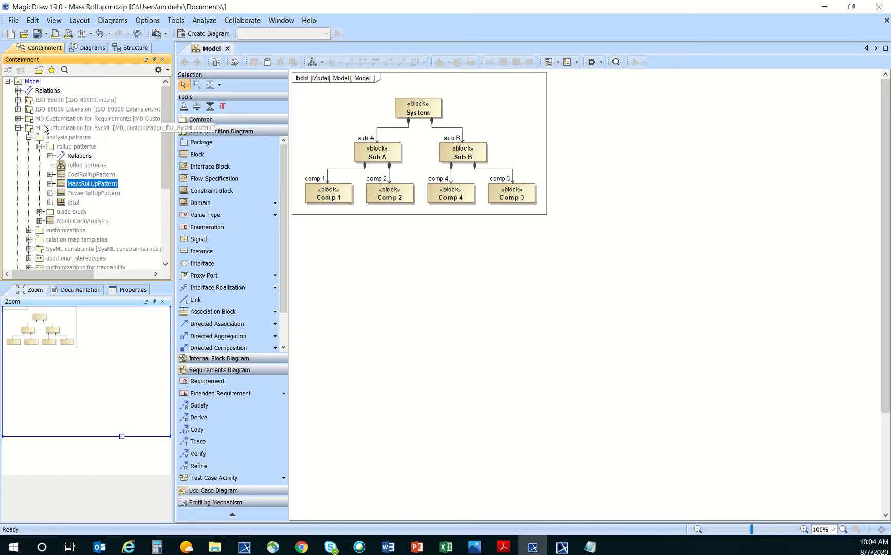
pyautogui.moveTo(176, 147); pyautogui.dragTo(213, 149)
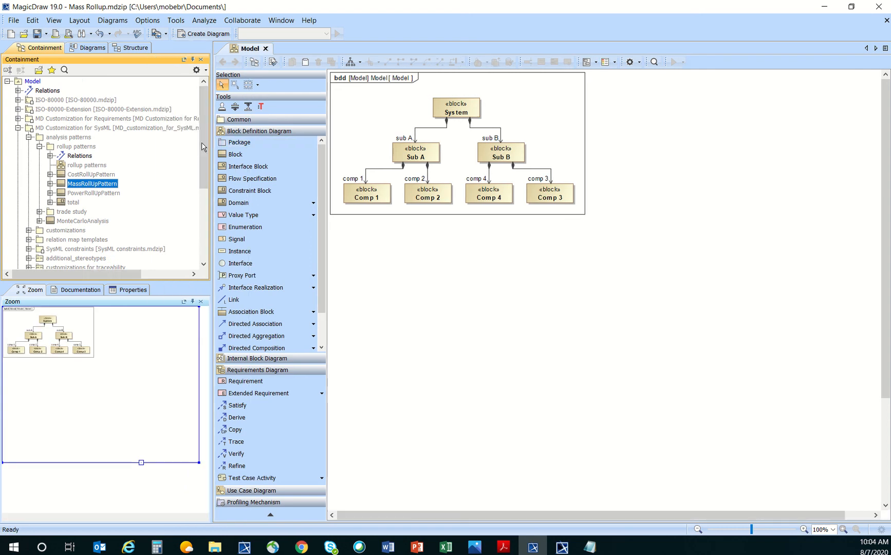
# Select both MassRollUpPattern and the total element in the Containment tree.
pyautogui.click(50, 184)
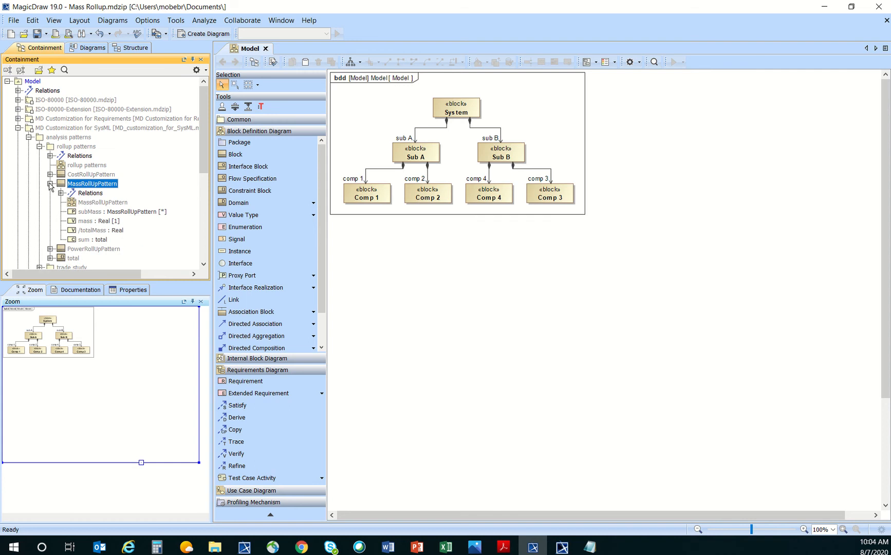
pyautogui.click(50, 184)
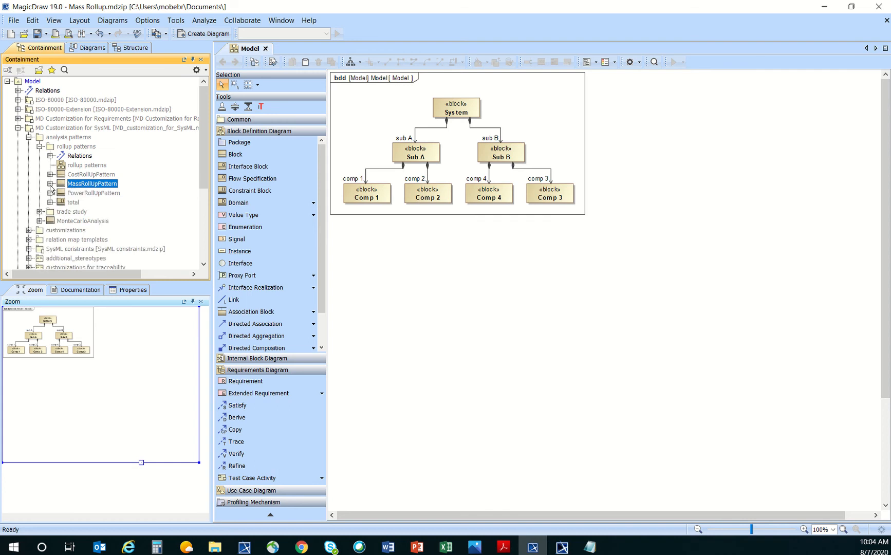
pyautogui.click(77, 203)
pyautogui.click(83, 189)
pyautogui.click(75, 203)
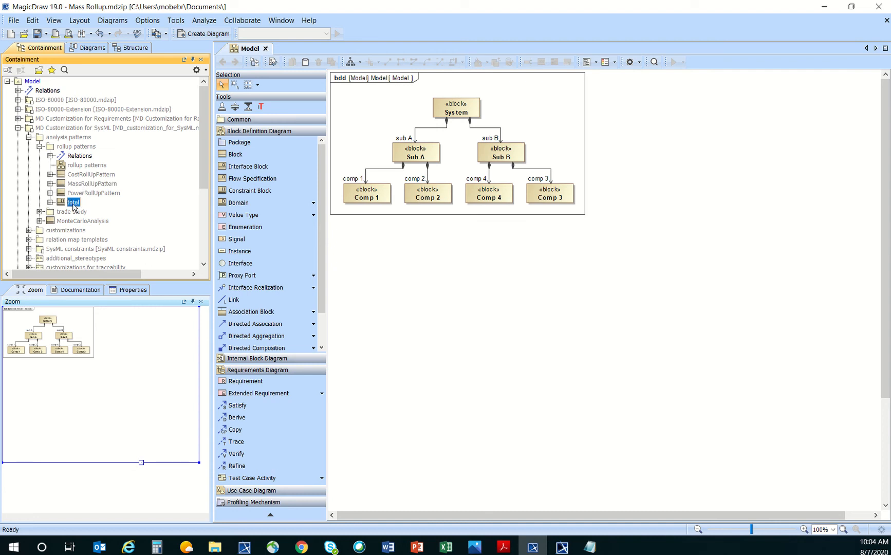
pyautogui.click(74, 186)
pyautogui.click(75, 203)
pyautogui.click(75, 186)
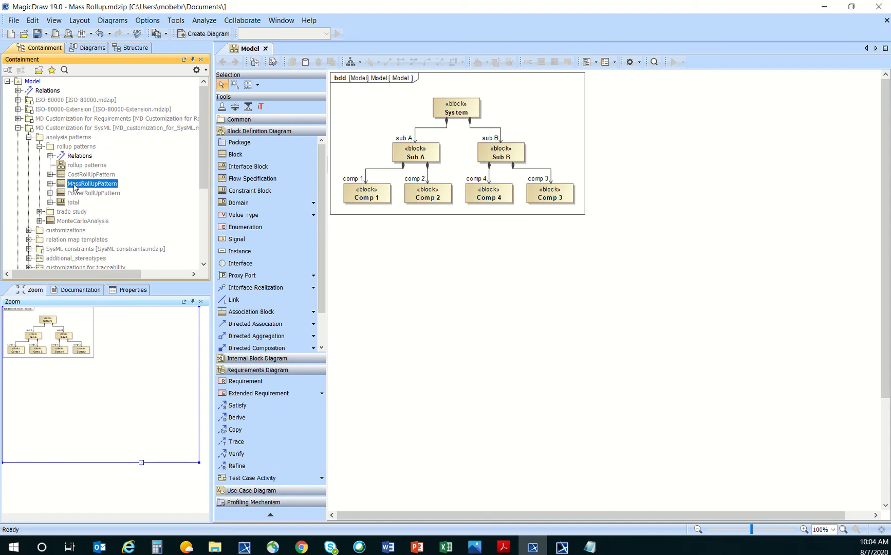
pyautogui.keyDown('ctrl'); pyautogui.click(75, 203); pyautogui.keyUp('ctrl')
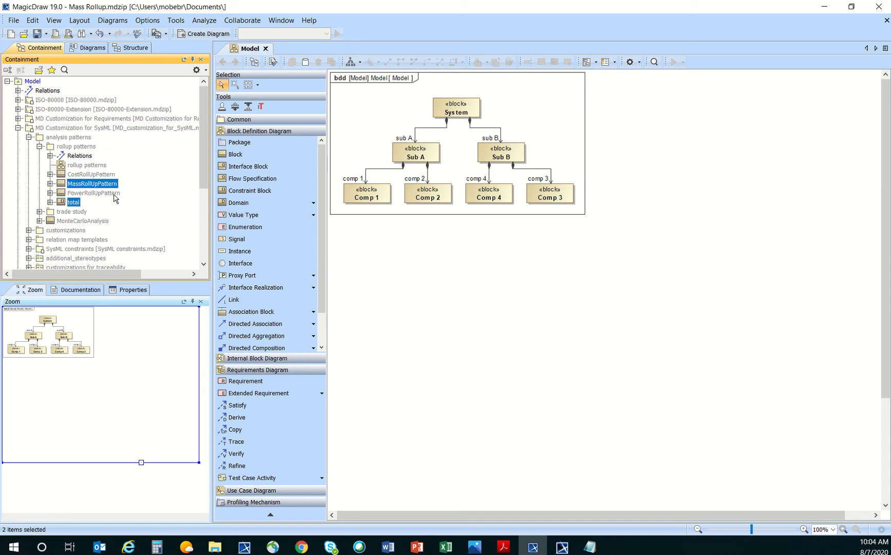
# Copy MassRollUpPattern and total, then hide auxiliary resources from the tree.
pyautogui.rightClick(63, 185)
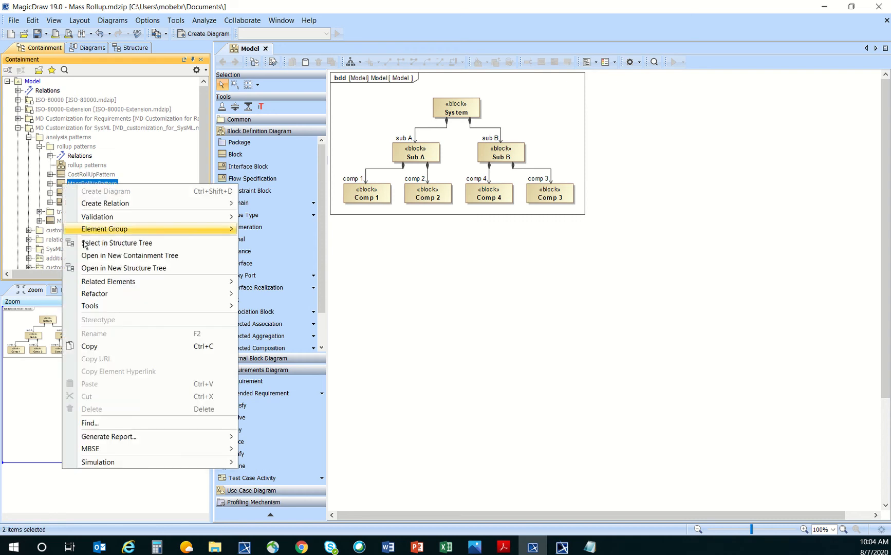
pyautogui.click(102, 346)
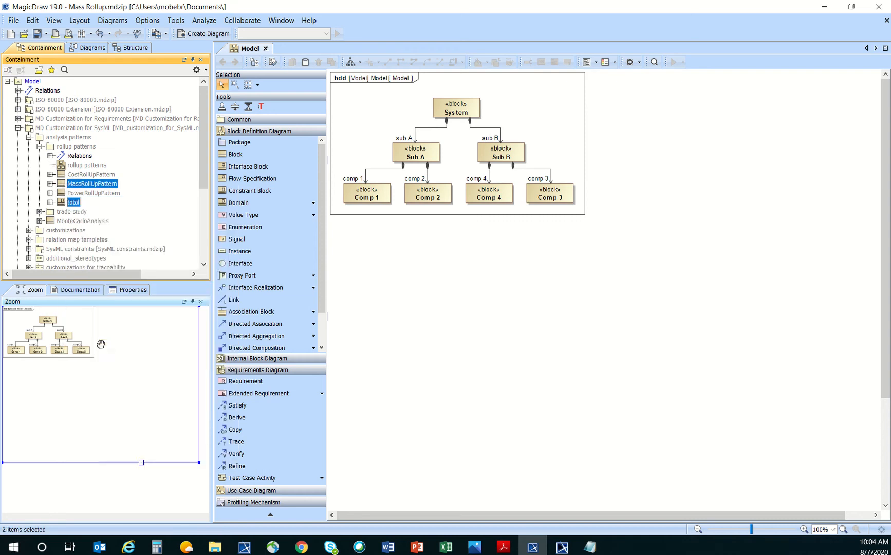
pyautogui.click(196, 71)
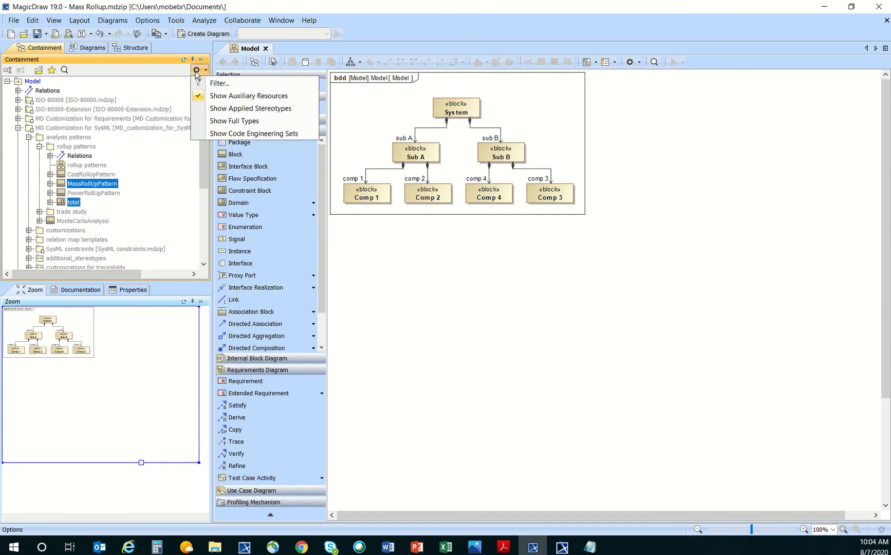
pyautogui.click(230, 96)
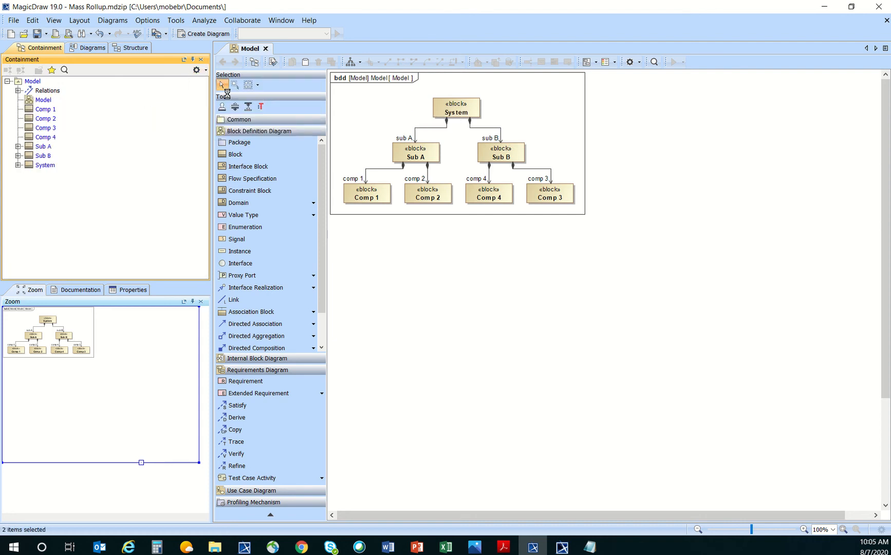
# Create a package named 'Mass Rollup' under Model.
pyautogui.rightClick(39, 84)
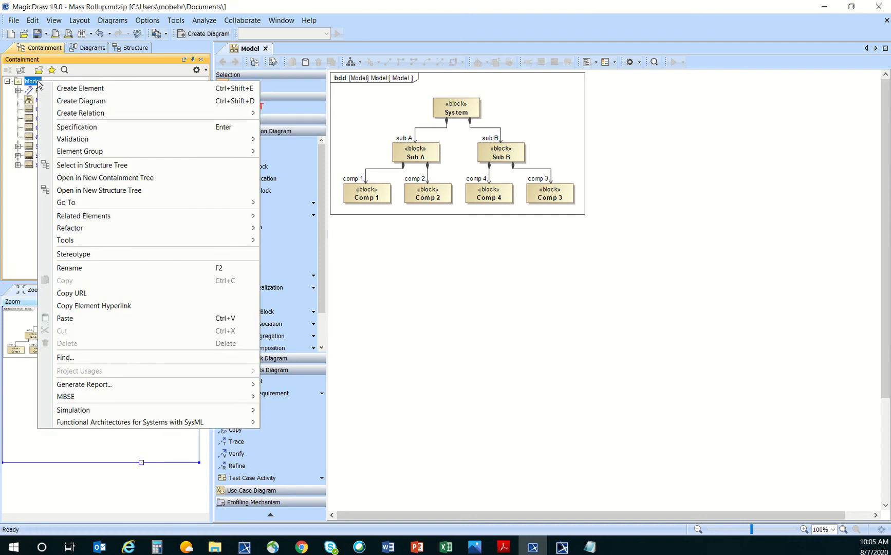
pyautogui.click(85, 90)
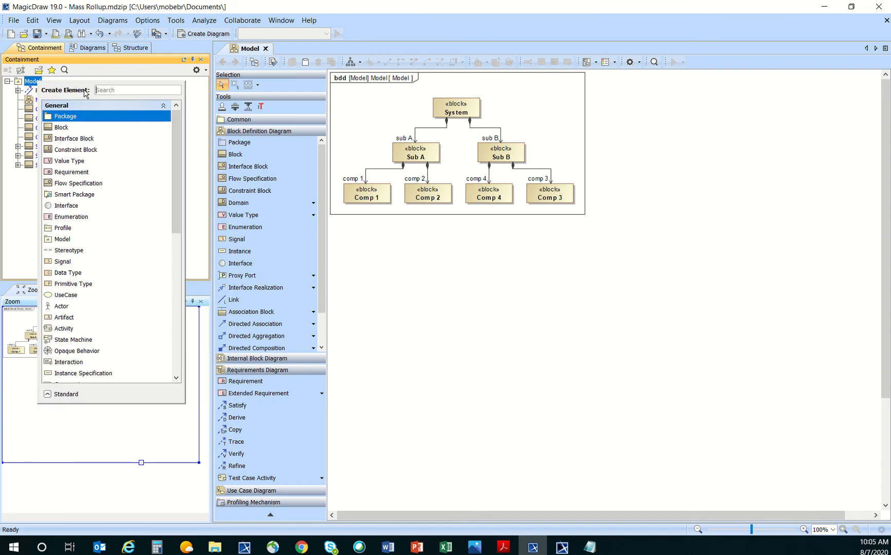
pyautogui.click(89, 122)
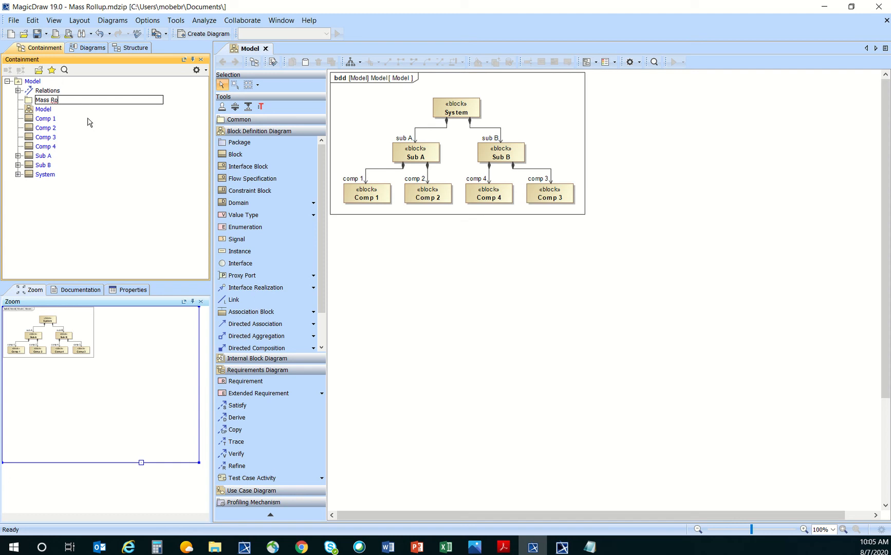
pyautogui.write('Mass Rollup')
pyautogui.press('Return')
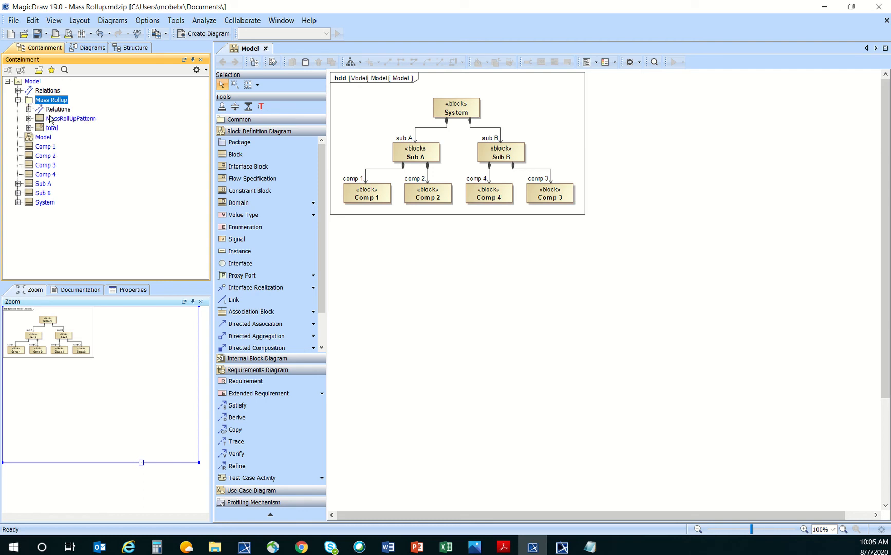
# Rename the copied pattern block in Mass Rollup to 'MassRollUpPattern [kilograms]'.
pyautogui.click(54, 120)
pyautogui.click(53, 128)
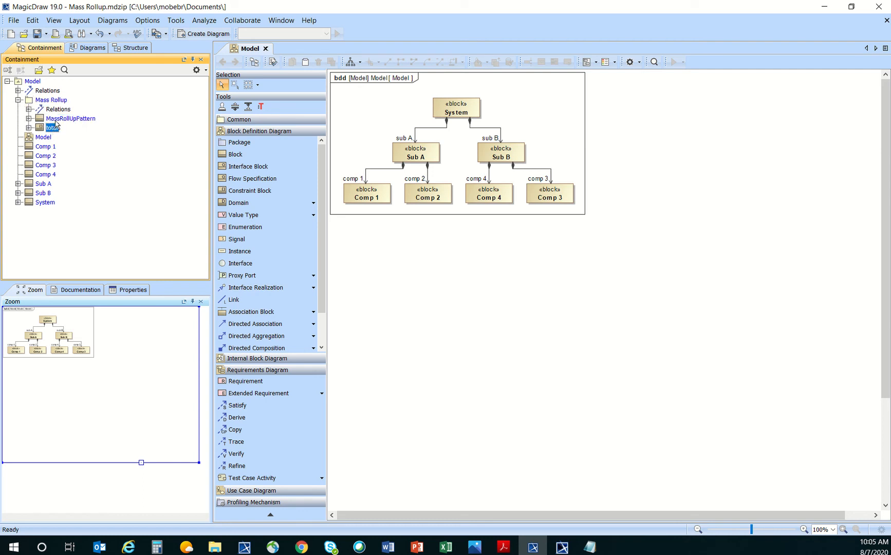
pyautogui.click(55, 119)
pyautogui.click(55, 127)
pyautogui.click(57, 118)
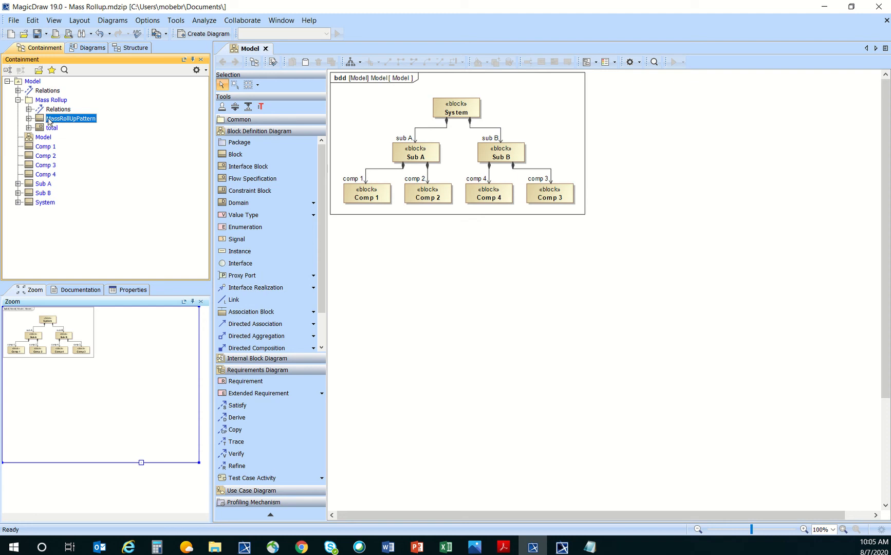
pyautogui.click(49, 119)
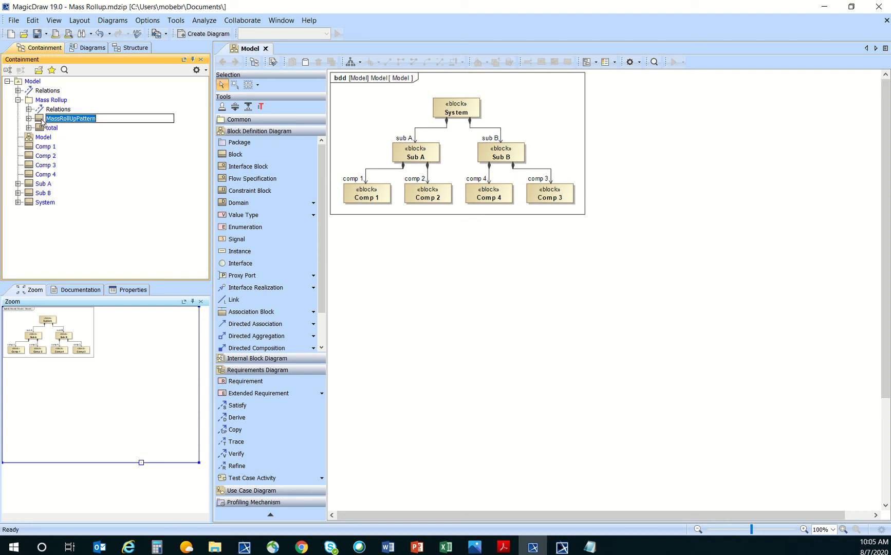
pyautogui.click(115, 118)
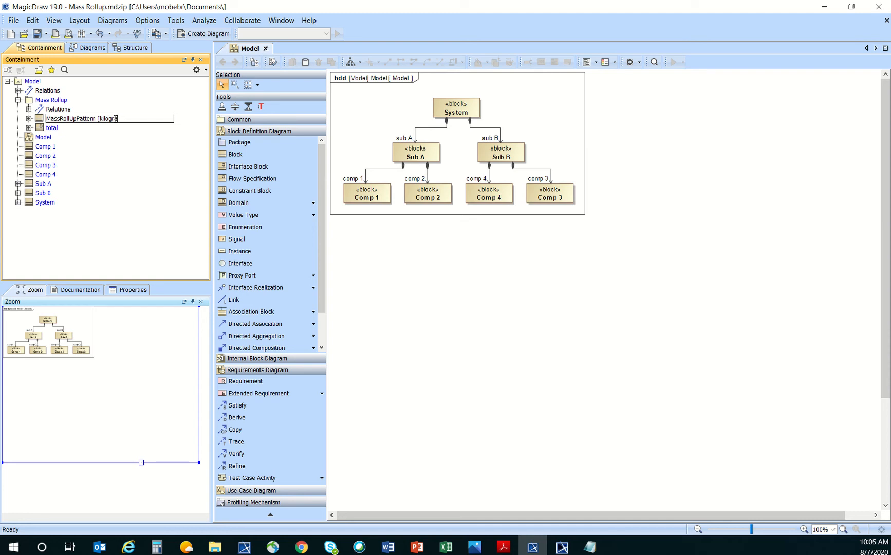
pyautogui.tripleClick(115, 119)
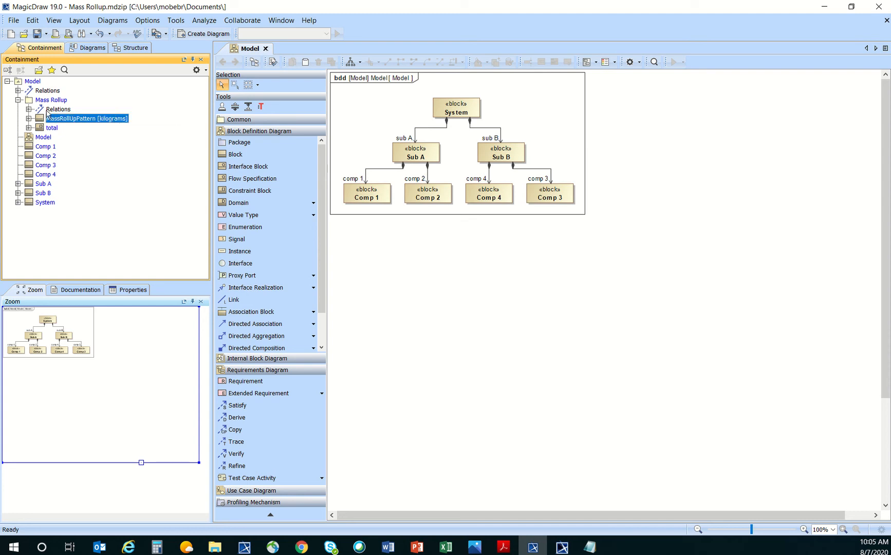
# Drop MassRollUpPattern [kilograms] and the total constraint onto the bdd, nudging the pattern block left.
pyautogui.moveTo(40, 122); pyautogui.dragTo(404, 271)
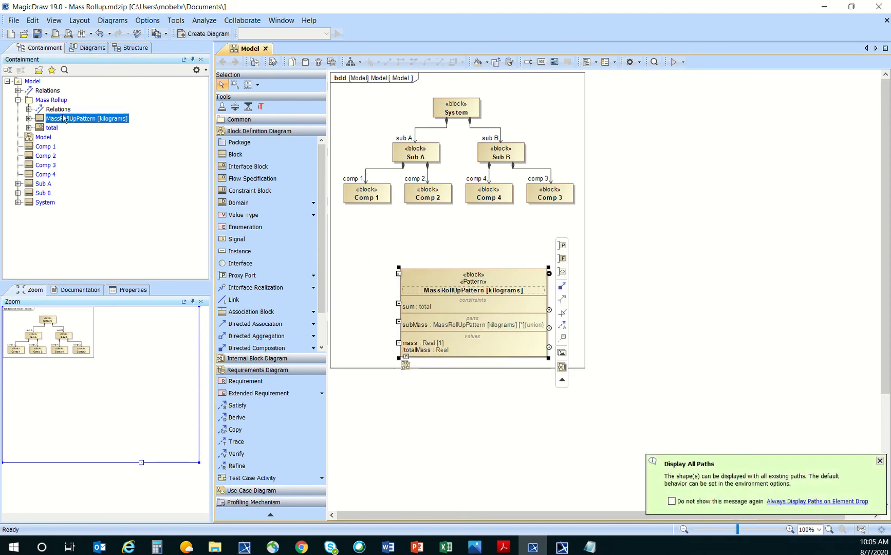
pyautogui.click(44, 128)
pyautogui.moveTo(43, 128); pyautogui.dragTo(567, 269)
pyautogui.click(575, 220)
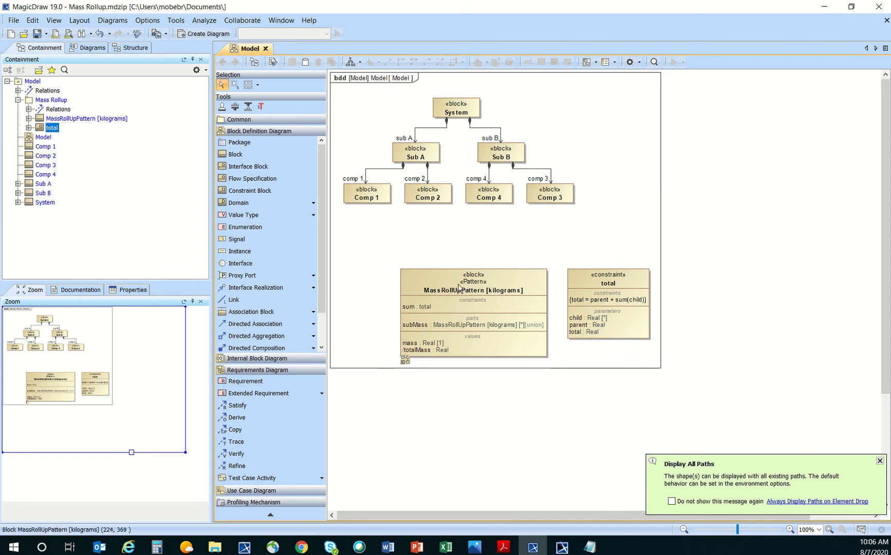
pyautogui.moveTo(457, 284); pyautogui.dragTo(419, 281)
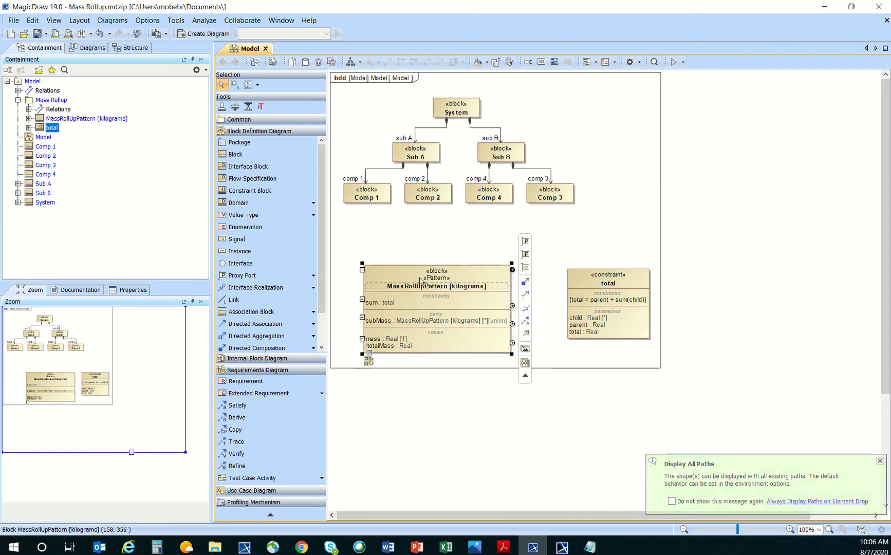
# Type the pattern block's mass and totalMass values as mass[kilogram], then shift the total constraint left.
pyautogui.click(376, 342)
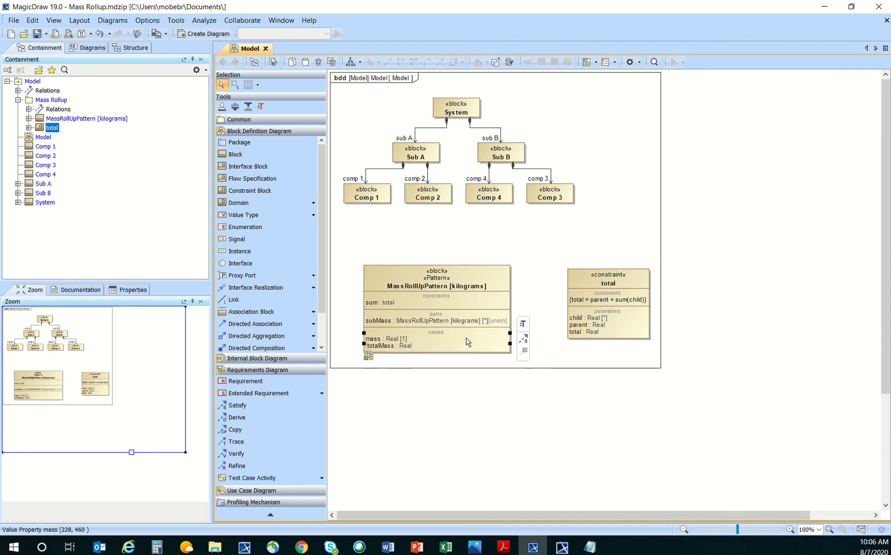
pyautogui.click(522, 325)
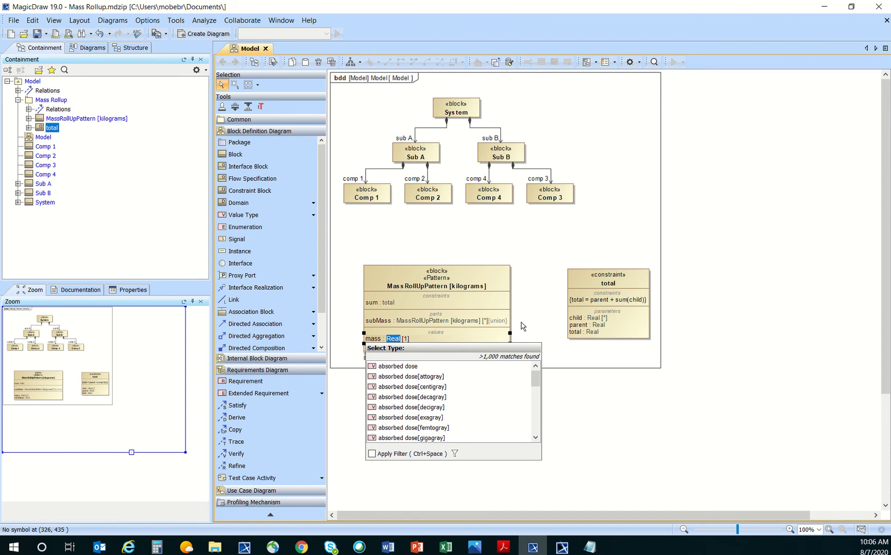
pyautogui.write('kilo')
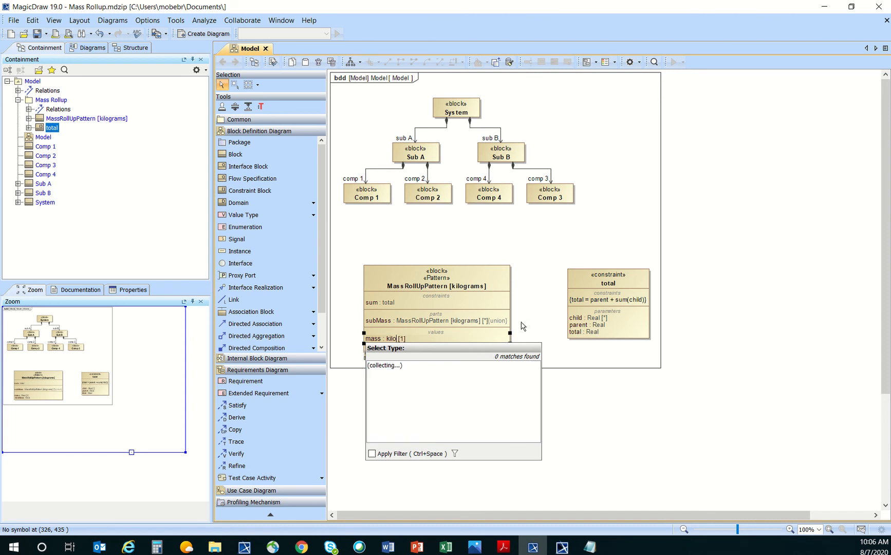
pyautogui.write('gram')
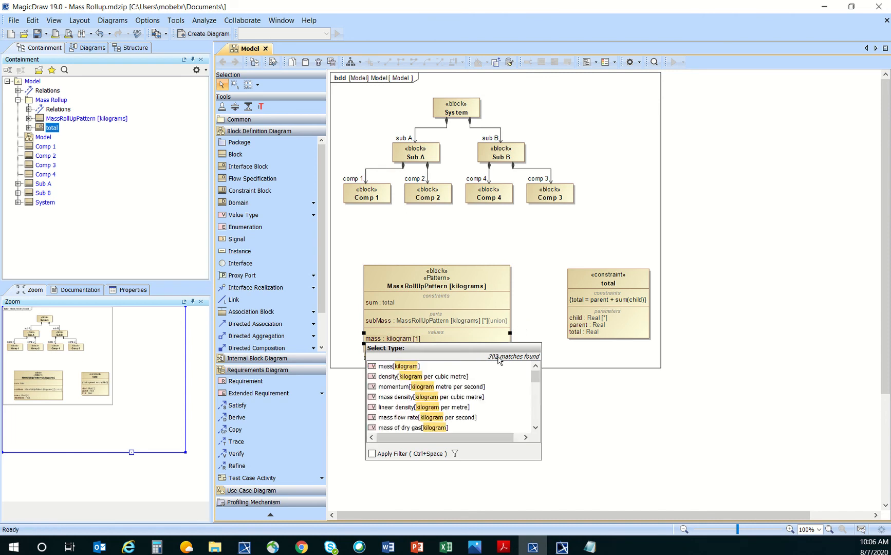
pyautogui.click(462, 367)
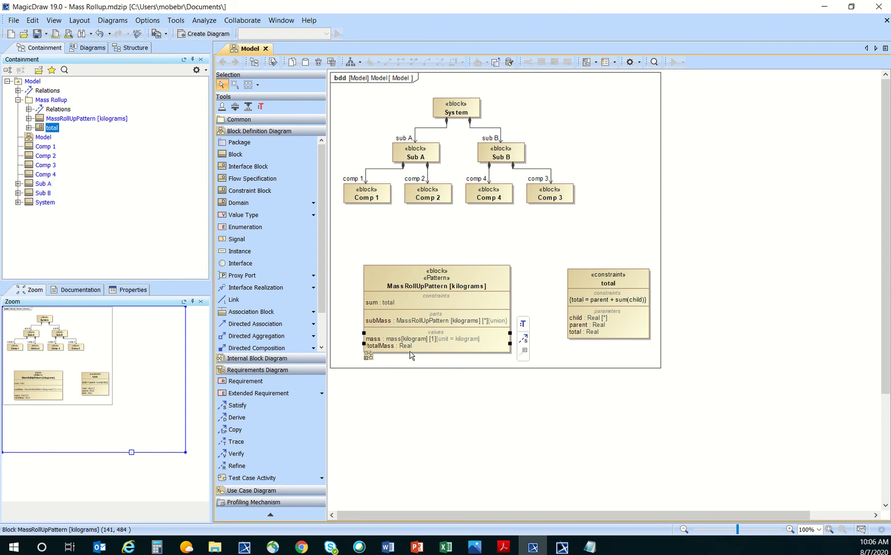
pyautogui.doubleClick(407, 346)
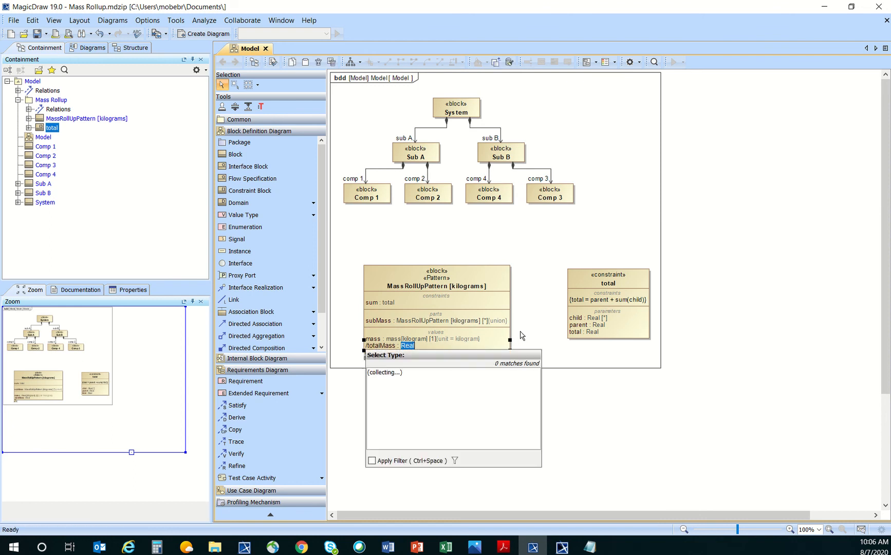
pyautogui.write('kilogram')
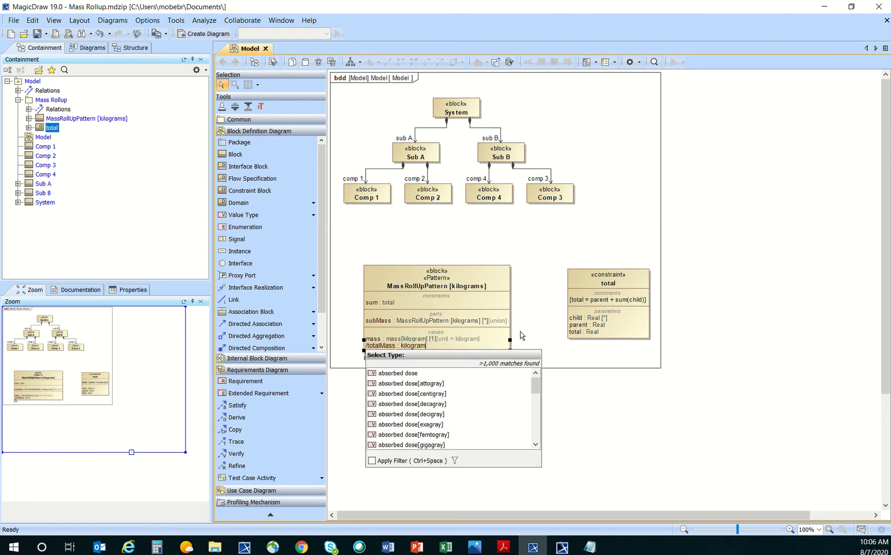
pyautogui.click(437, 374)
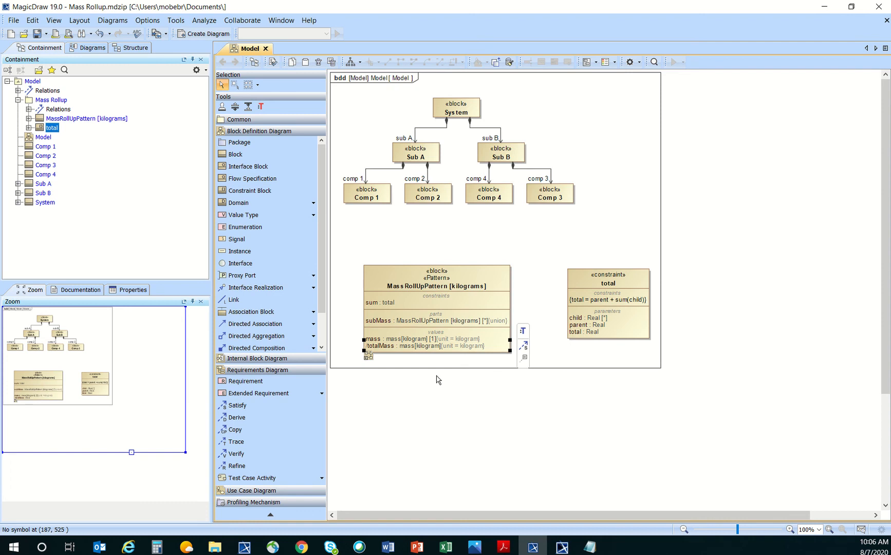
pyautogui.click(555, 367)
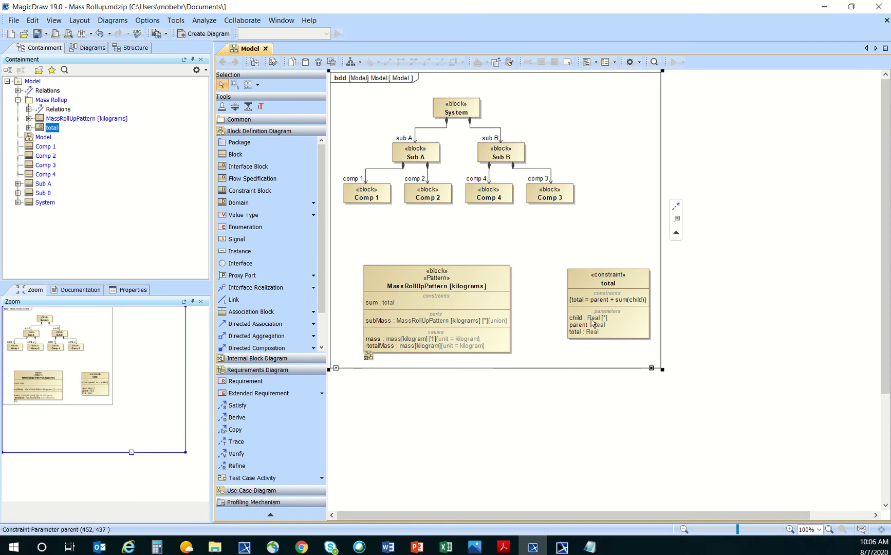
pyautogui.moveTo(605, 285); pyautogui.dragTo(571, 286)
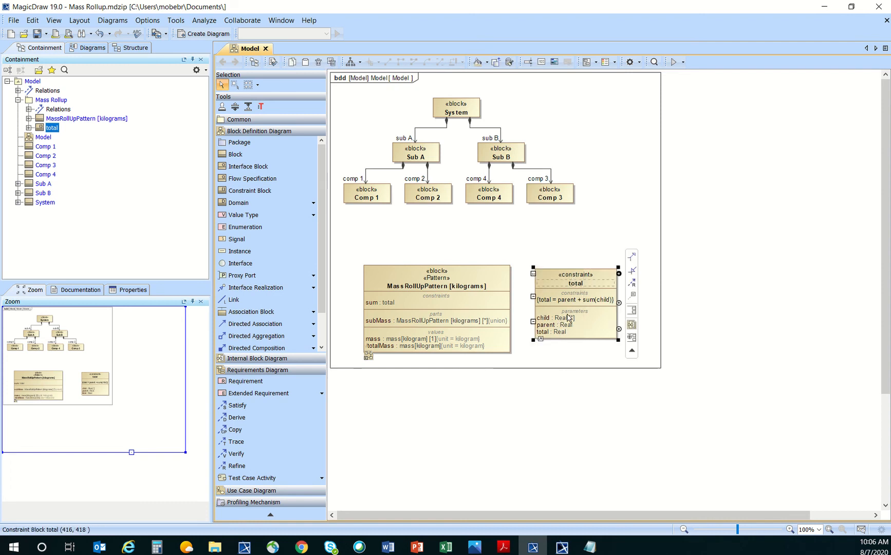
# Set the child parameter's type to mass[kilogram].
pyautogui.click(568, 318)
pyautogui.click(568, 317)
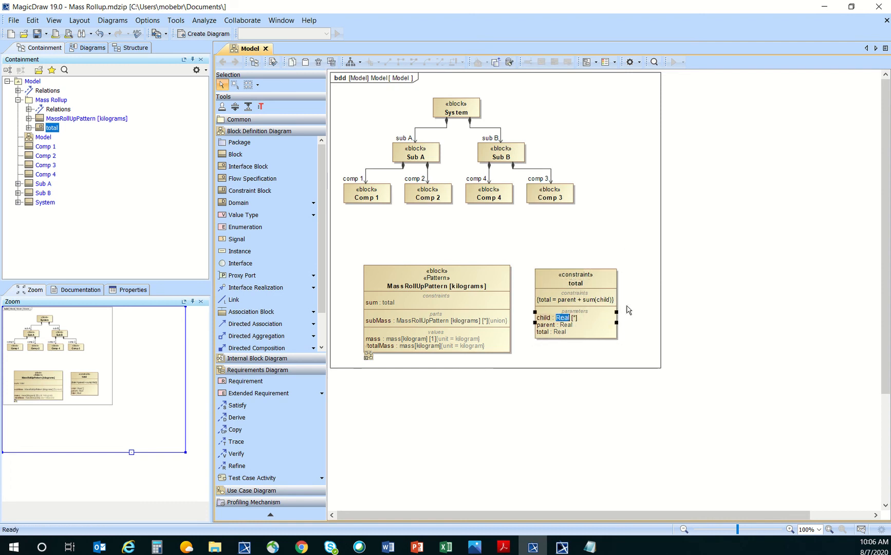
pyautogui.hotkey('ctrl', 'space')
pyautogui.write('kil')
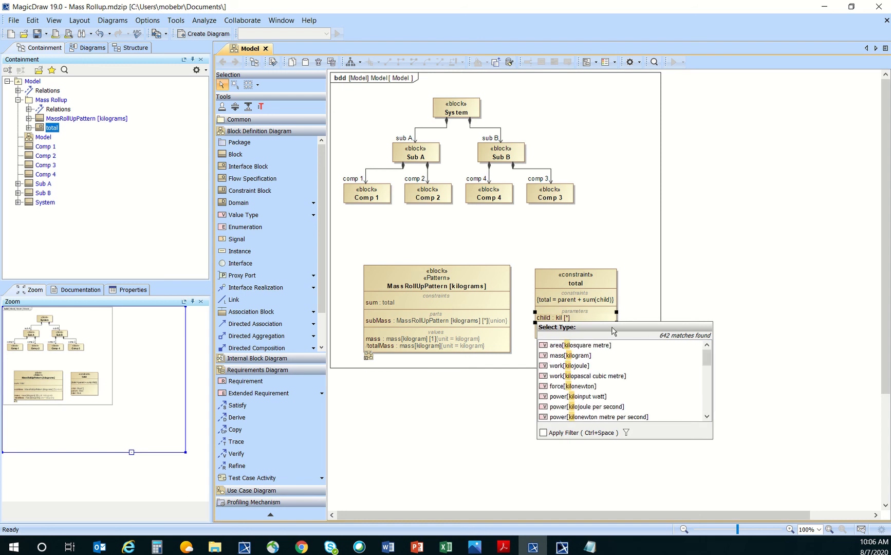
pyautogui.doubleClick(602, 355)
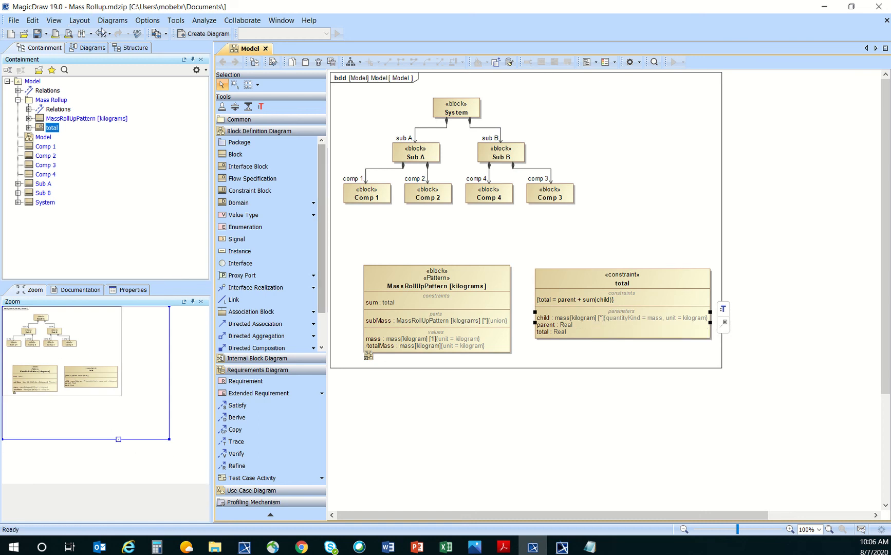
pyautogui.hotkey('ctrl', 'z')
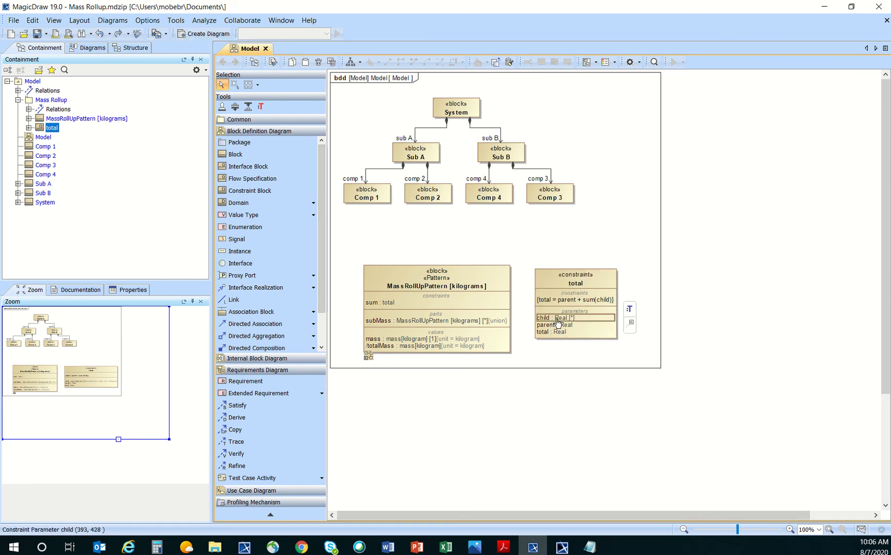
pyautogui.click(562, 368)
pyautogui.click(562, 318)
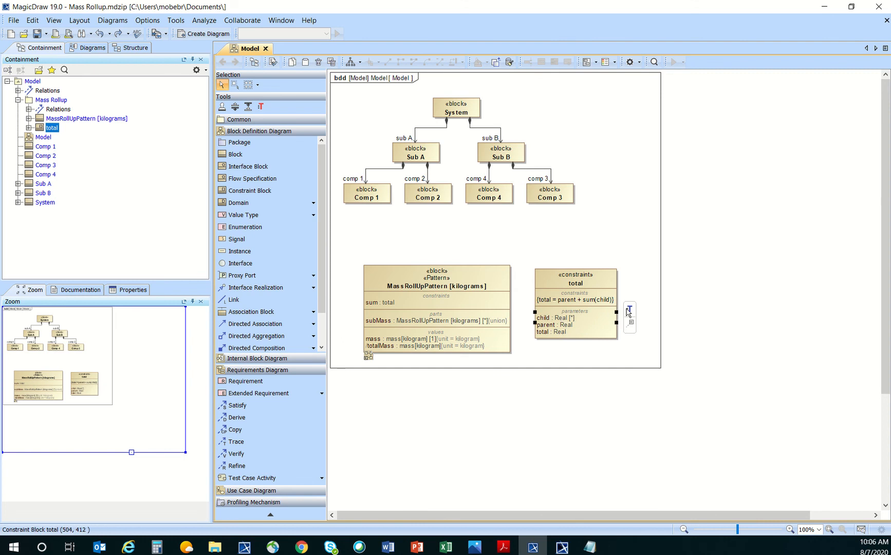
pyautogui.write('kil')
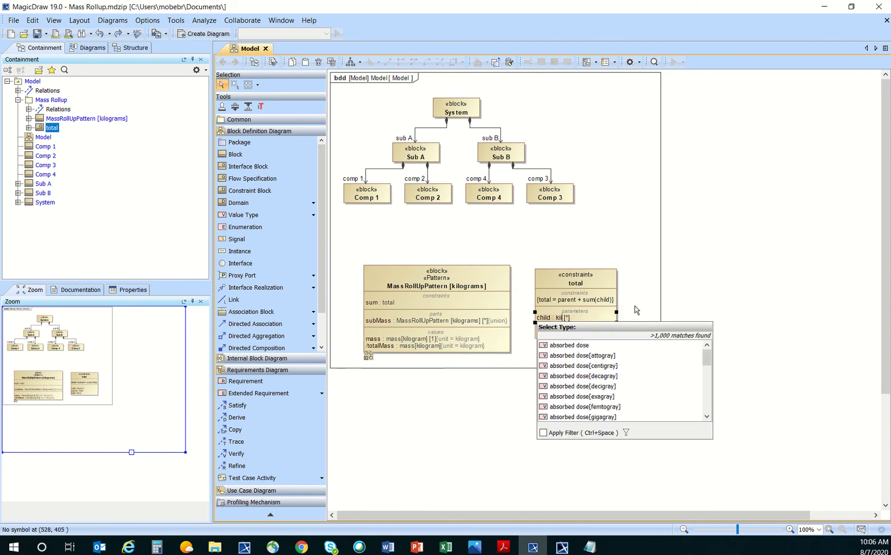
pyautogui.write('og')
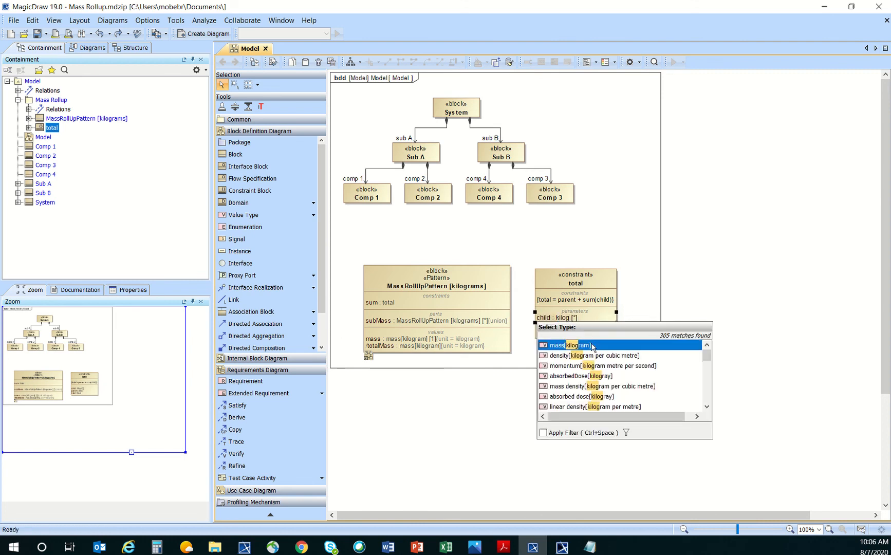
pyautogui.click(593, 346)
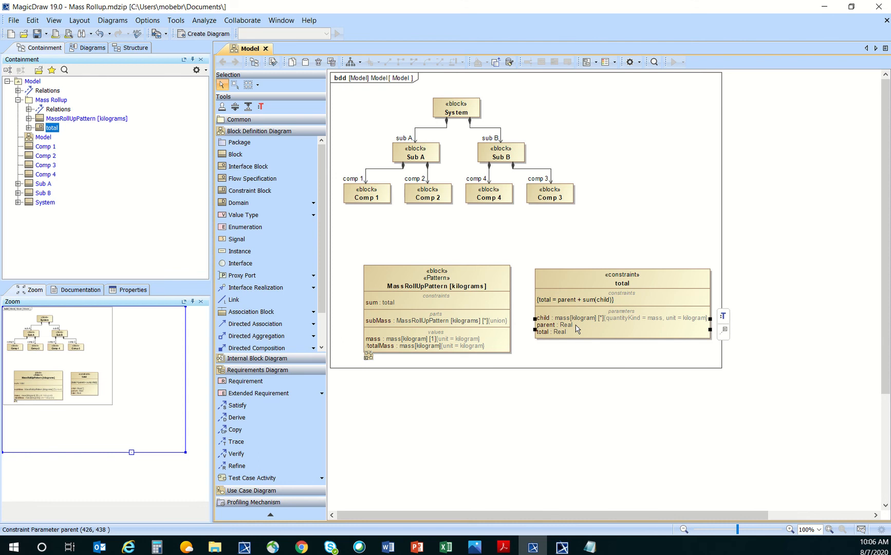
# Set the parent and total parameters' types to mass[kilogram].
pyautogui.click(724, 316)
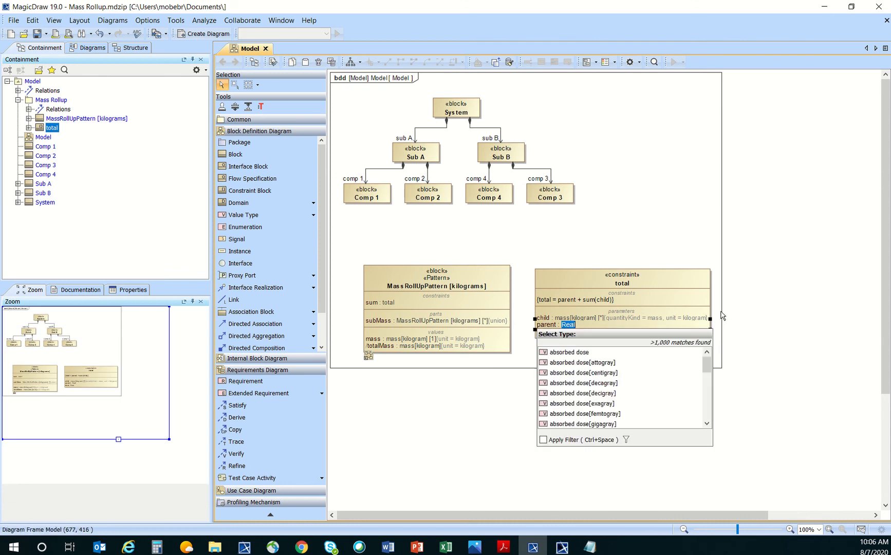
pyautogui.write('kilog')
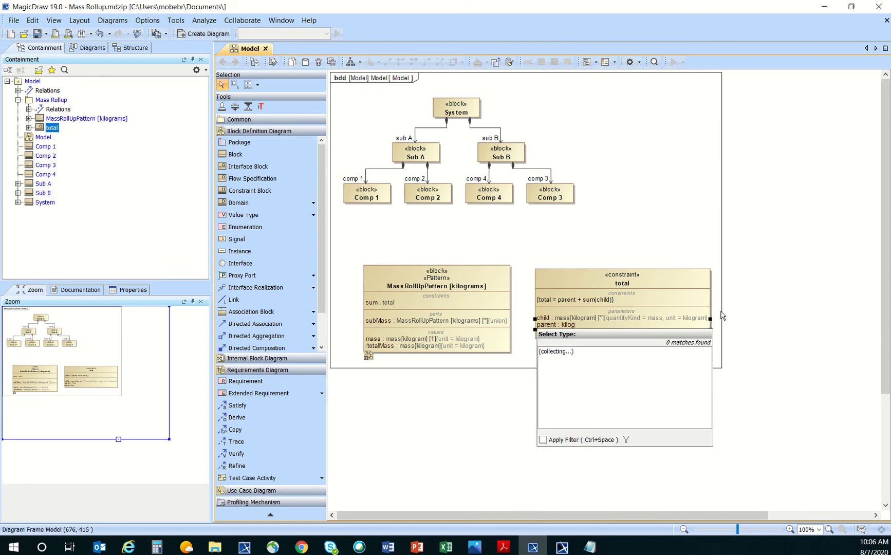
pyautogui.click(635, 352)
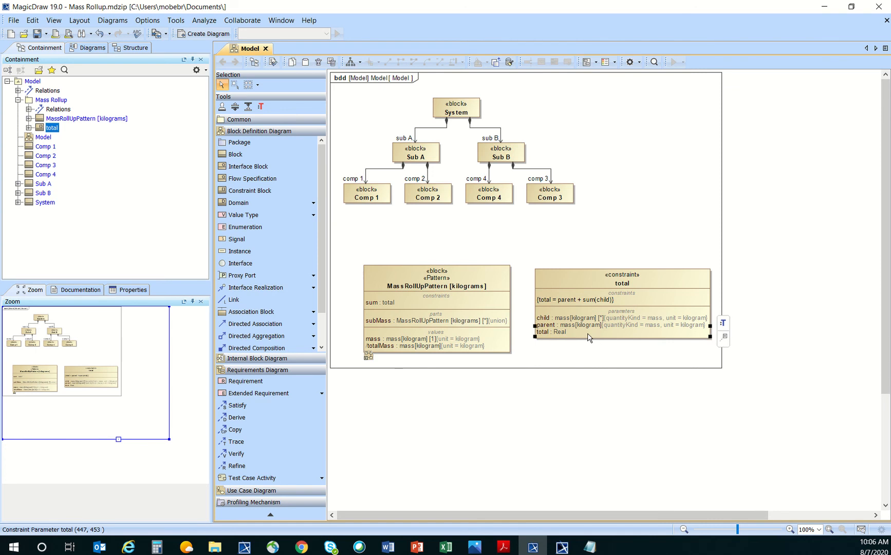
pyautogui.click(722, 322)
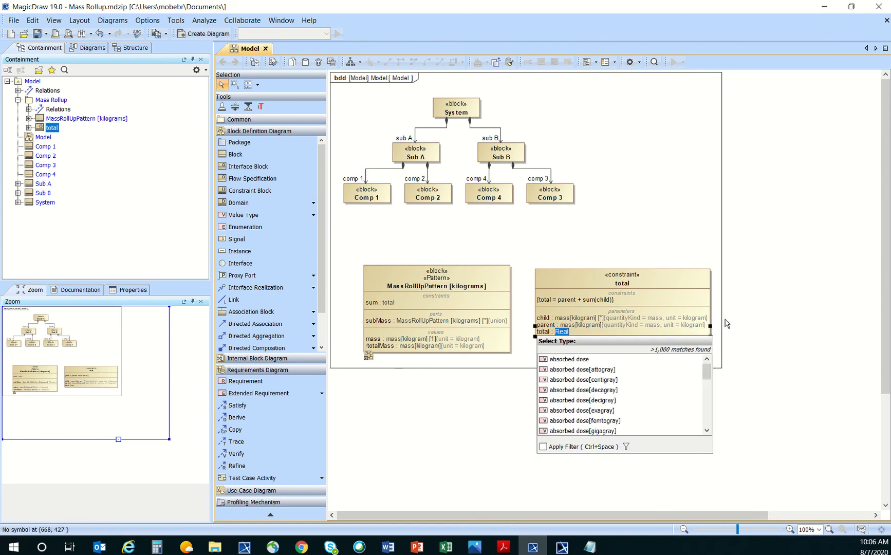
pyautogui.write('kilo')
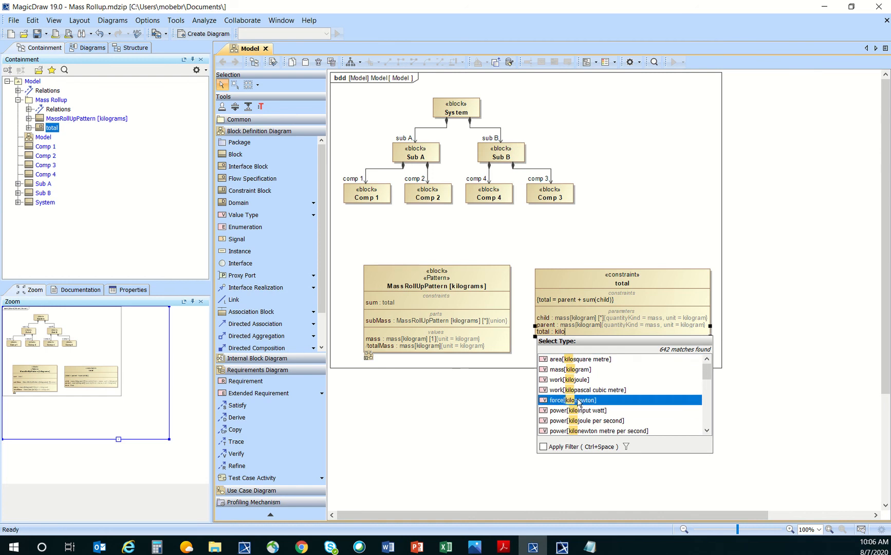
pyautogui.click(578, 370)
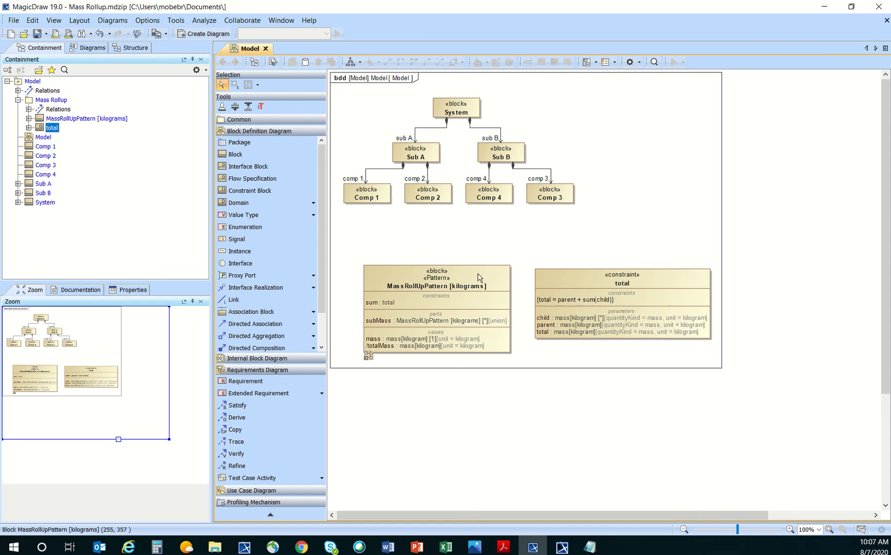
# Open and auto-lay out the MassRollUpPattern parametric diagram, then delete the pattern block from Model.
pyautogui.click(461, 276)
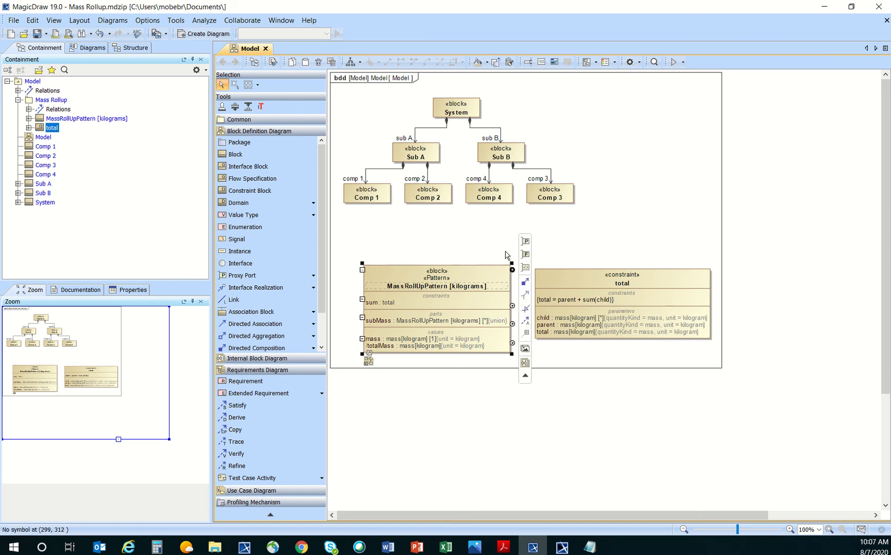
pyautogui.click(623, 277)
pyautogui.press('Escape')
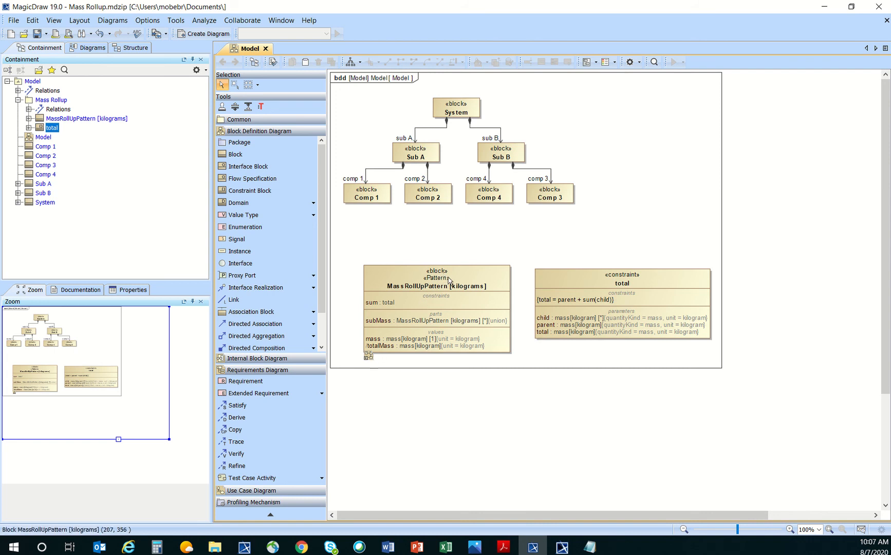
pyautogui.doubleClick(446, 280)
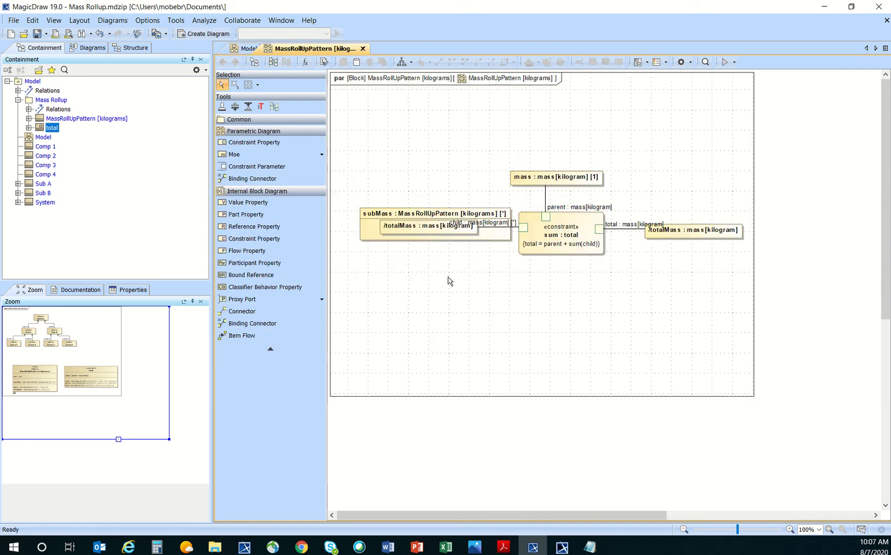
pyautogui.click(402, 62)
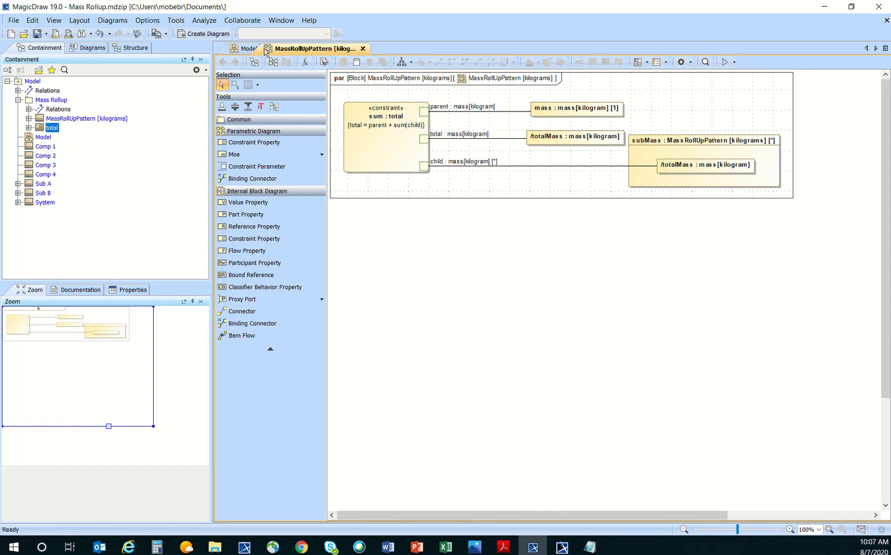
pyautogui.click(247, 49)
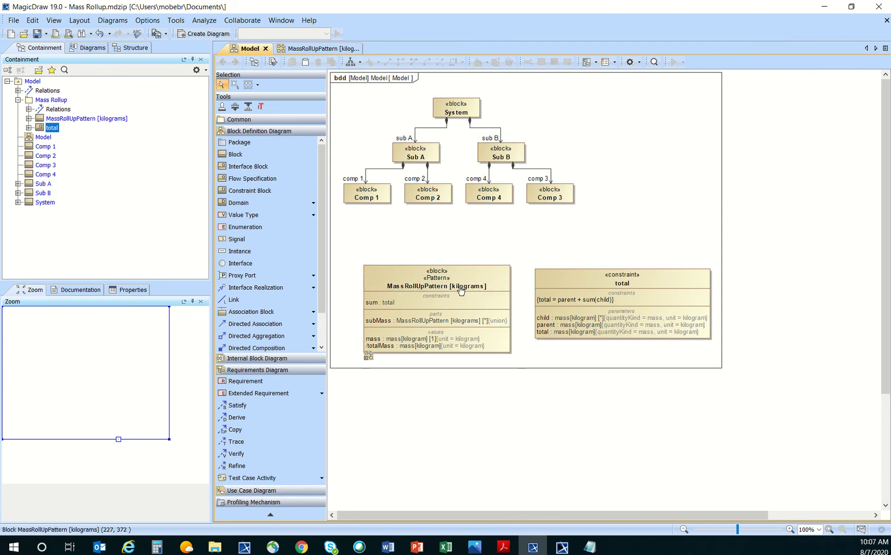
pyautogui.press('Delete')
# Delete the total constraint, then apply MassRollUpPattern [kilograms] to System, creating and redefining value properties.
pyautogui.click(650, 282)
pyautogui.press('Delete')
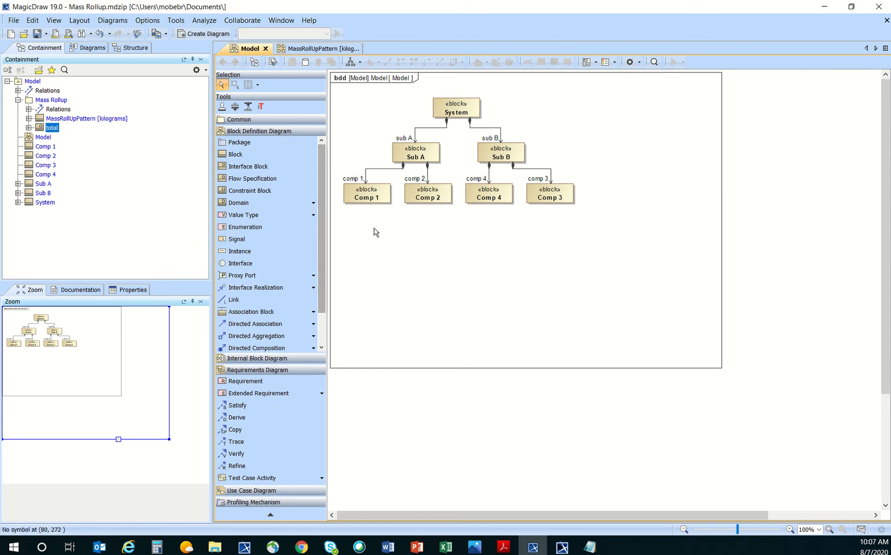
pyautogui.rightClick(463, 106)
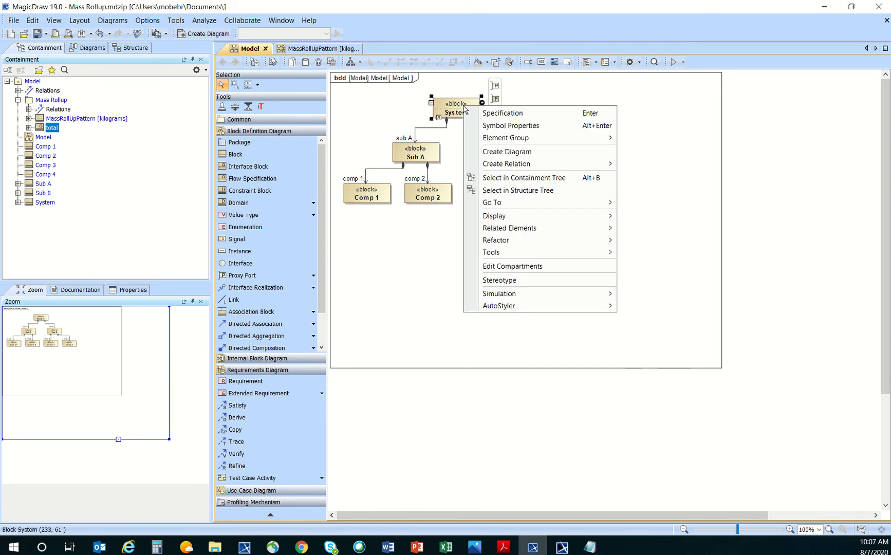
pyautogui.moveTo(513, 252)
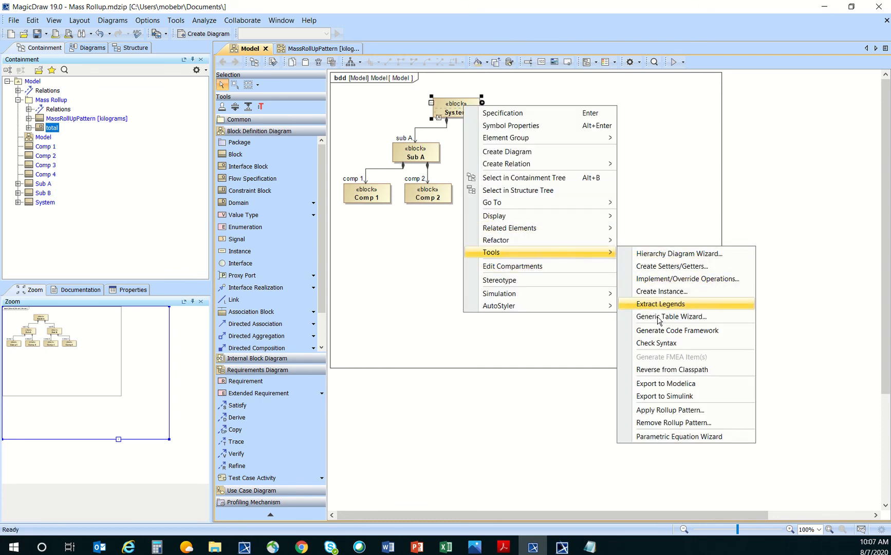
pyautogui.click(709, 412)
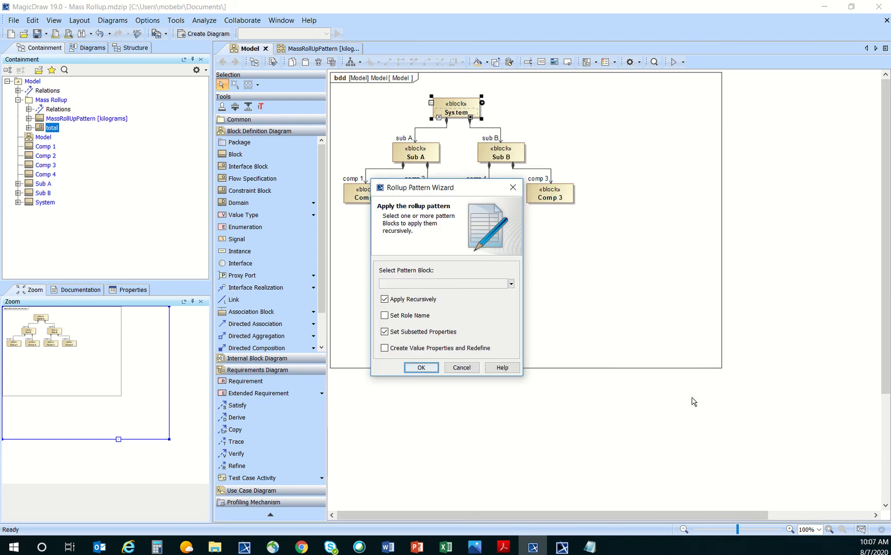
pyautogui.click(511, 284)
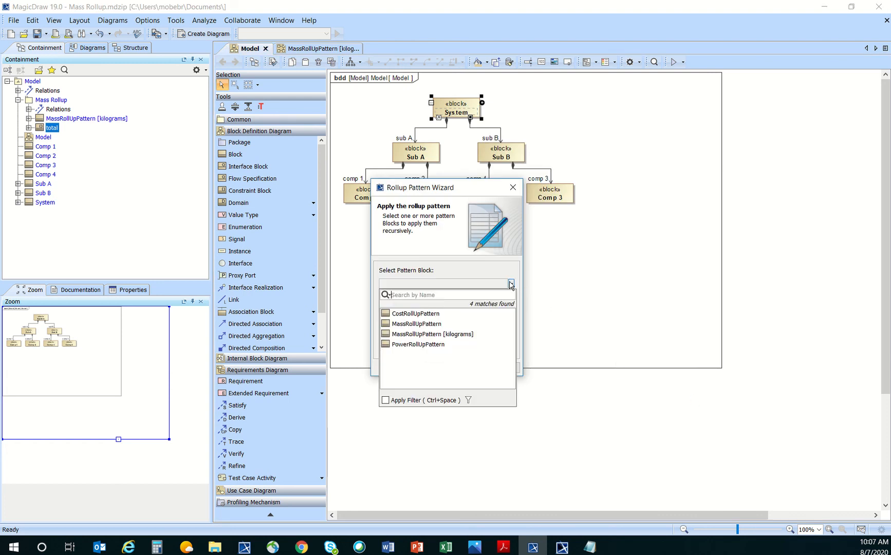
pyautogui.click(483, 334)
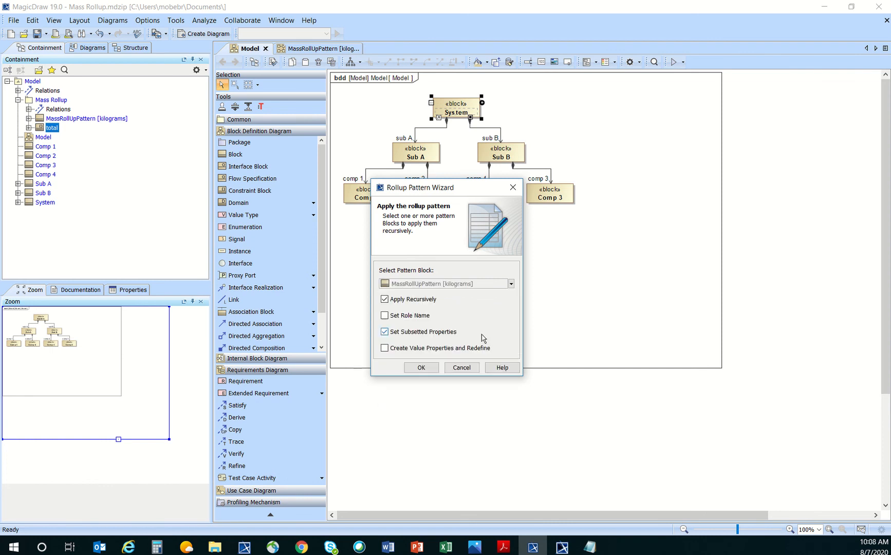
pyautogui.click(386, 349)
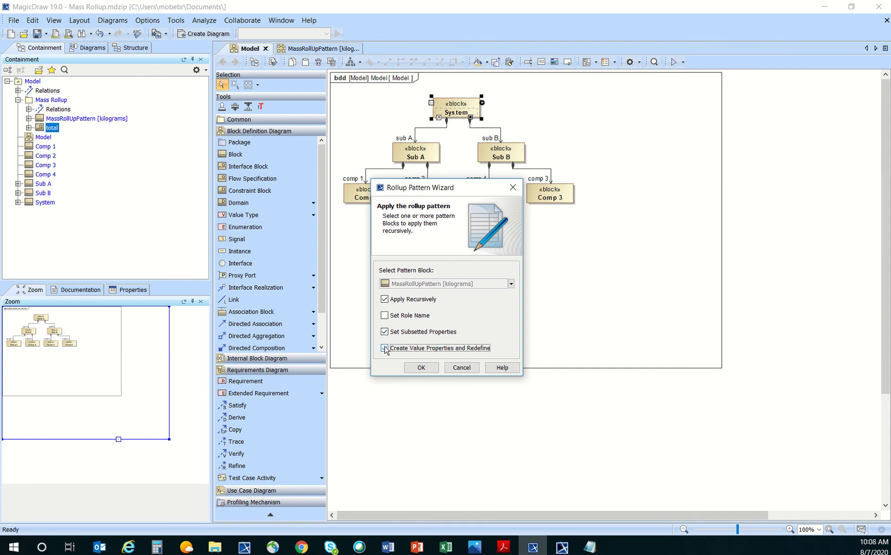
pyautogui.click(421, 368)
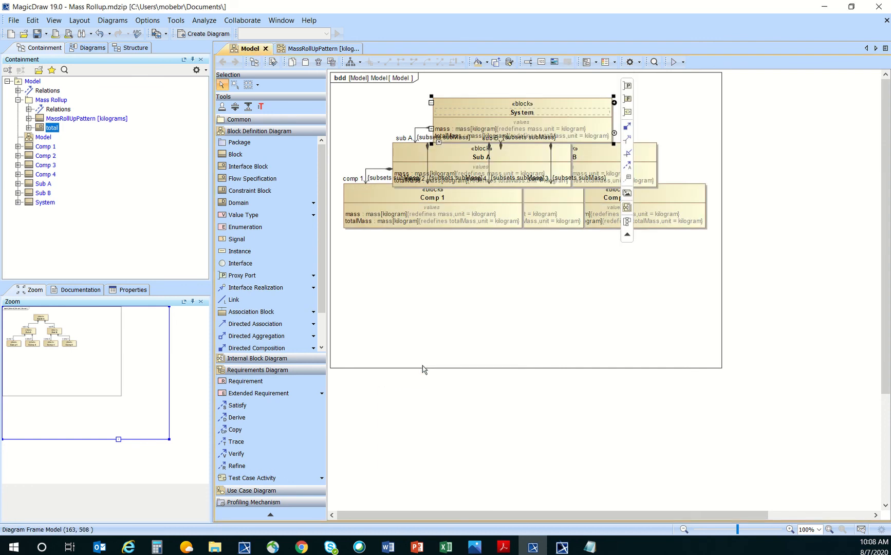
pyautogui.click(353, 61)
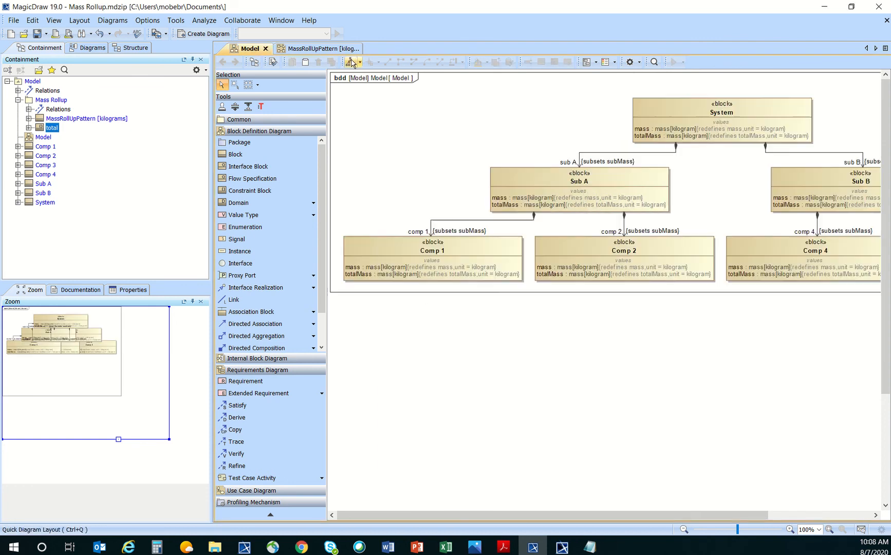
# Narrow the model tree panel with the splitter so the diagram gets wider.
pyautogui.rightClick(723, 115)
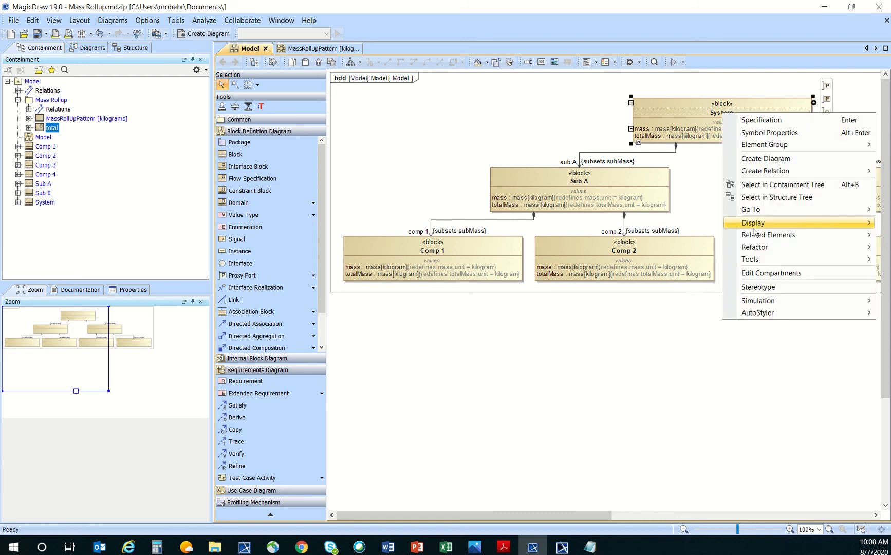
pyautogui.click(683, 132)
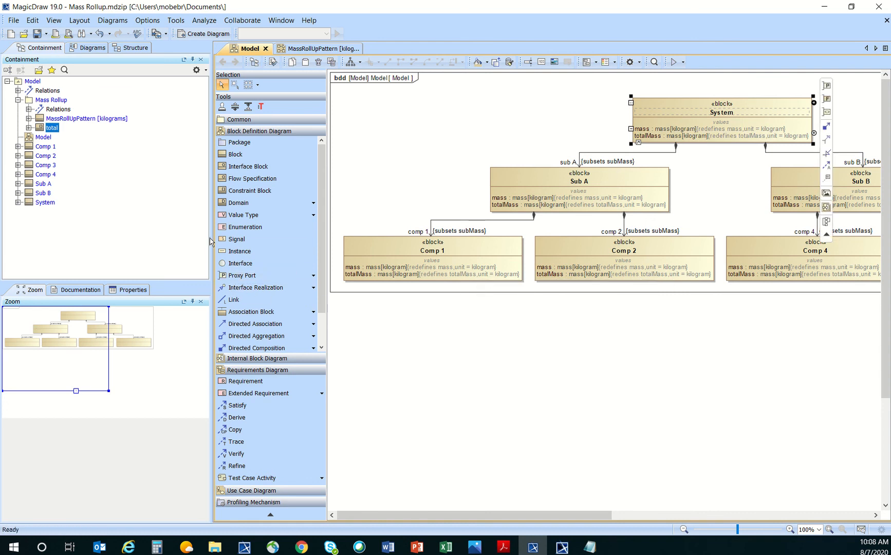
pyautogui.moveTo(212, 238); pyautogui.dragTo(154, 224)
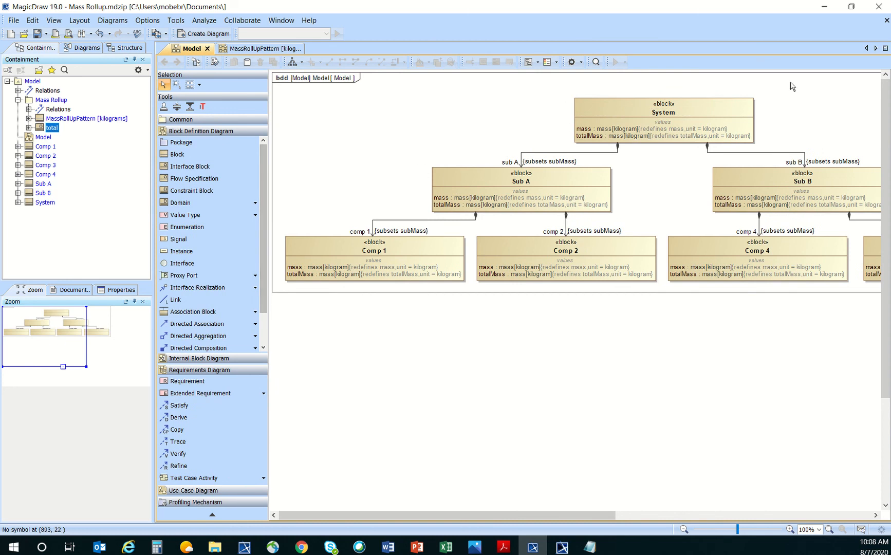
pyautogui.rightClick(714, 108)
# Simulate System and export the results as a new instance owned by Mass Rollup.
pyautogui.moveTo(761, 292)
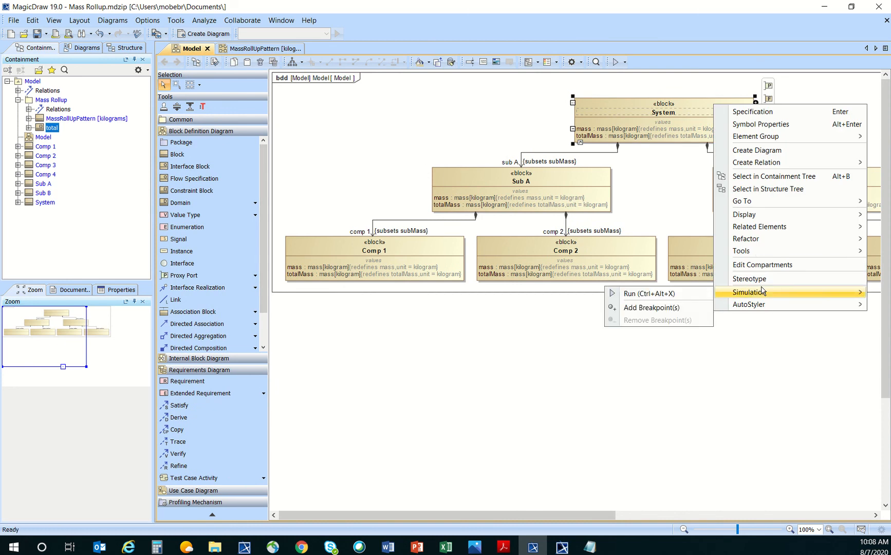
pyautogui.click(688, 298)
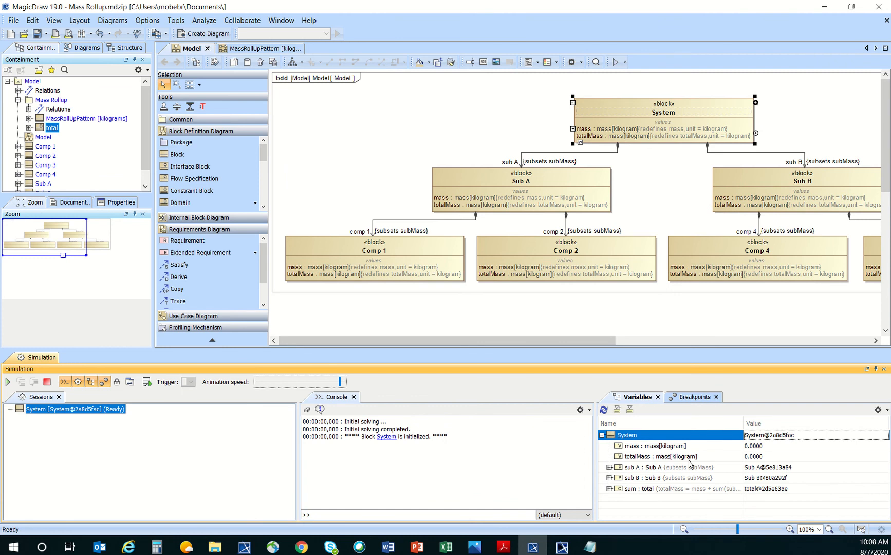
pyautogui.click(620, 409)
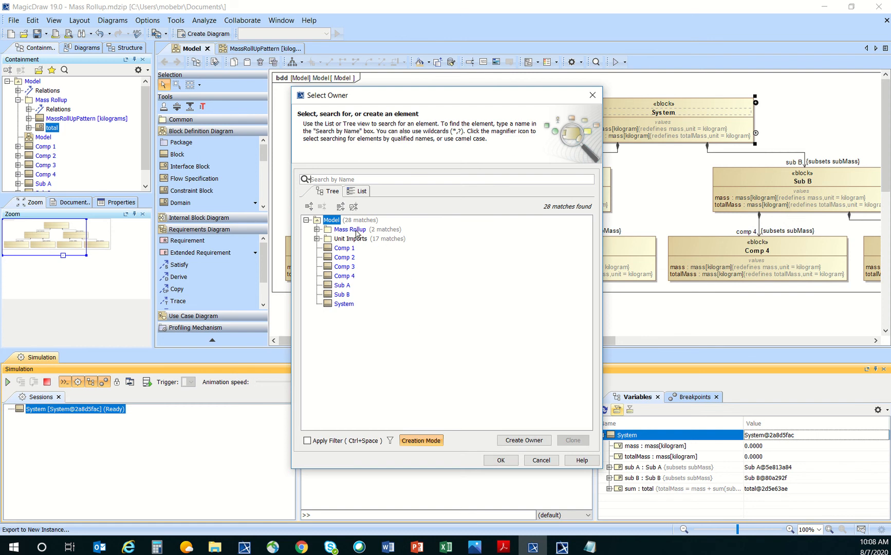
pyautogui.click(357, 234)
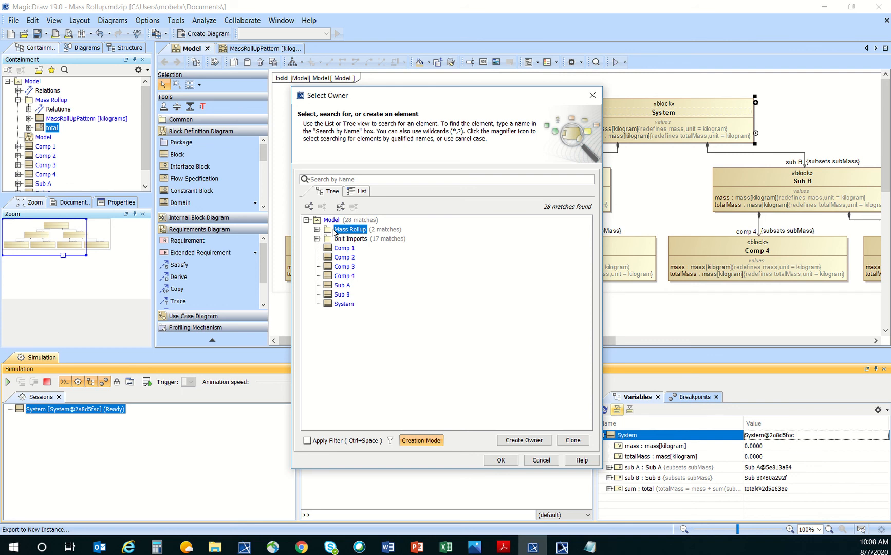
pyautogui.click(501, 459)
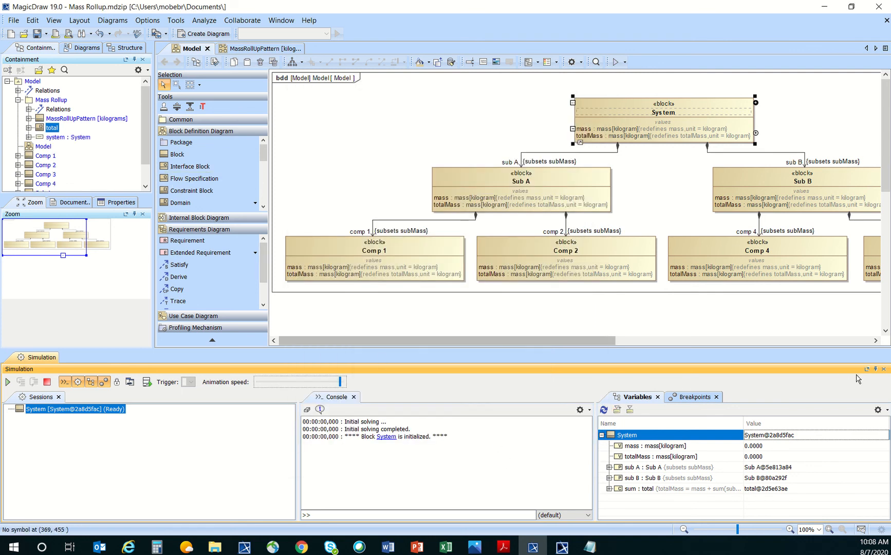
# Close the simulation, zoom and properties panes and inspect the new system instance.
pyautogui.click(883, 369)
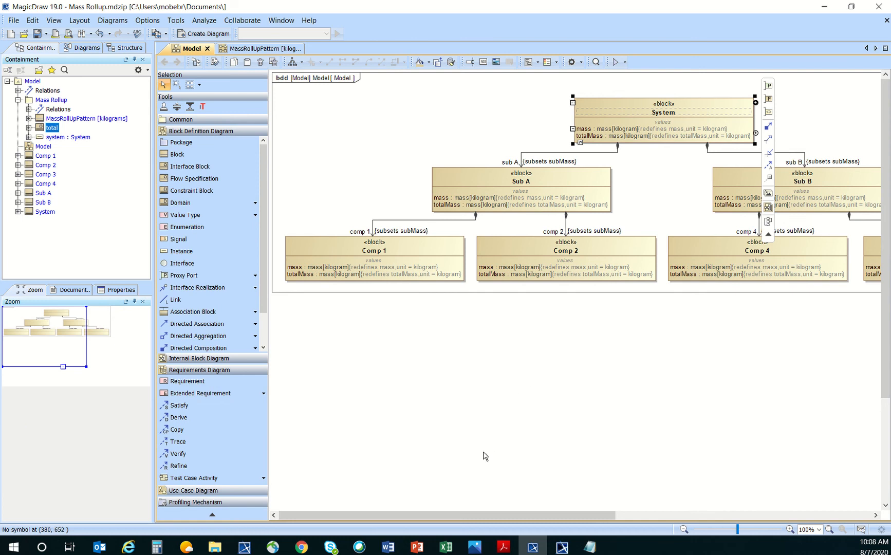
pyautogui.click(142, 301)
pyautogui.click(142, 302)
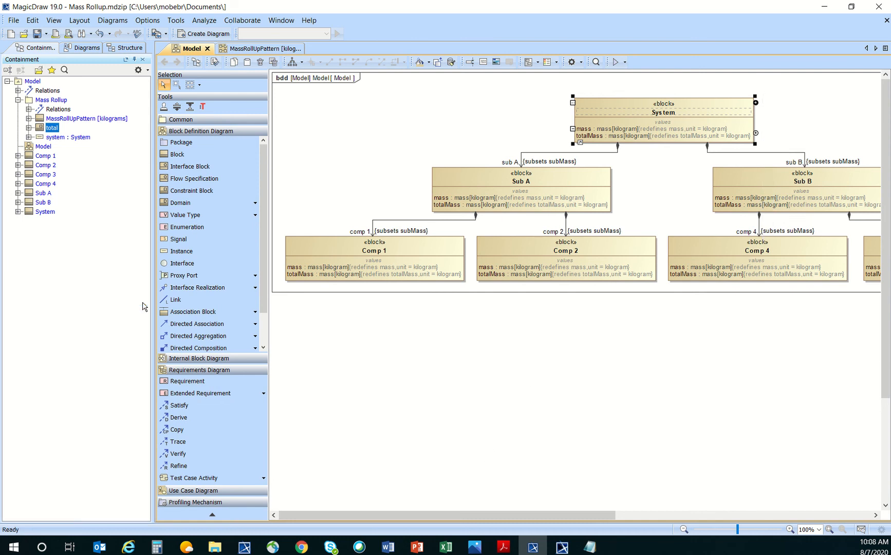
pyautogui.click(50, 138)
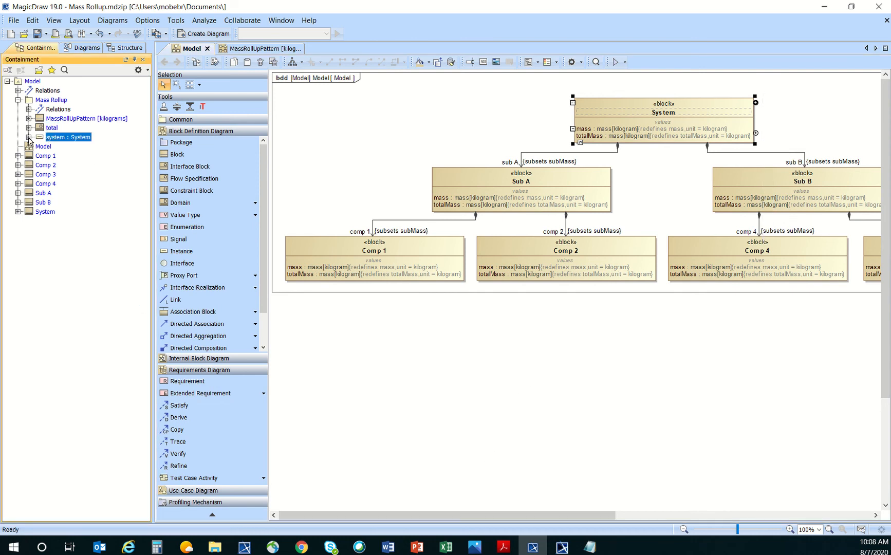
pyautogui.click(28, 137)
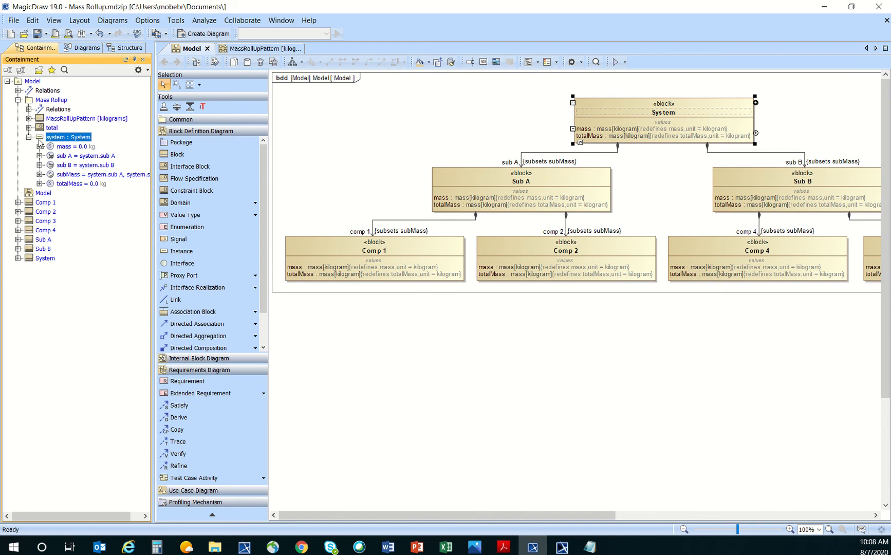
pyautogui.click(28, 137)
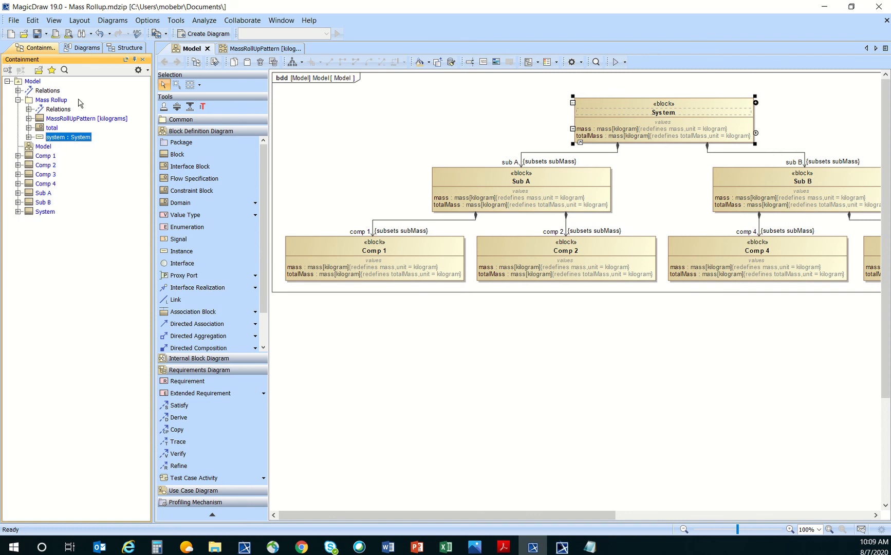
# Create an Instance Table in the Mass Rollup package.
pyautogui.rightClick(55, 101)
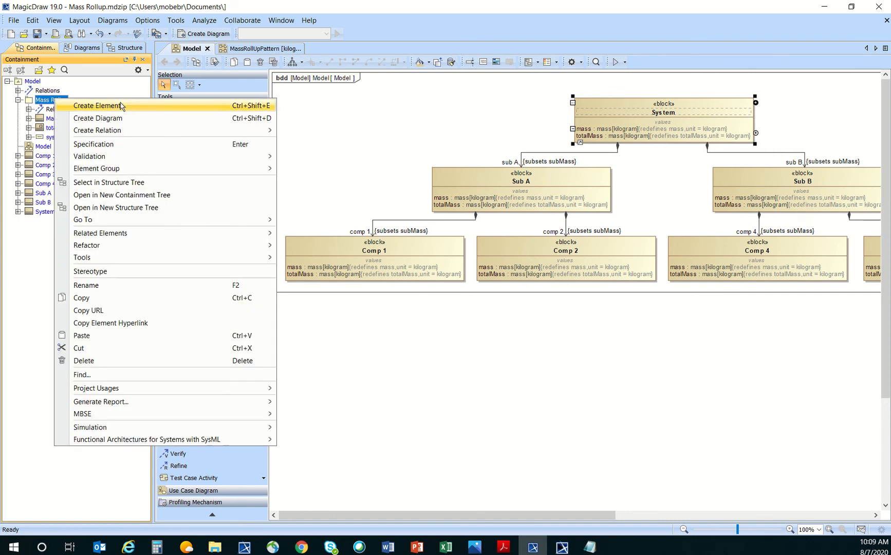
pyautogui.click(139, 123)
pyautogui.write('in')
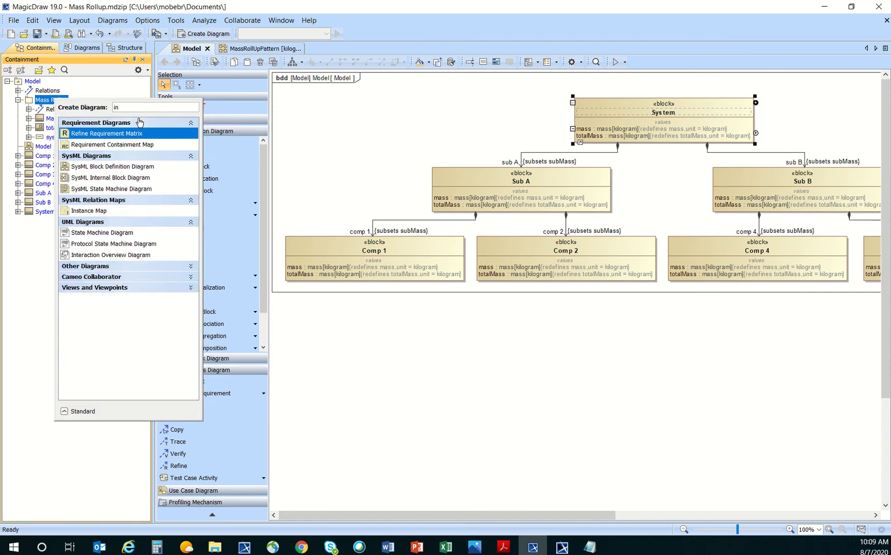
pyautogui.write('st')
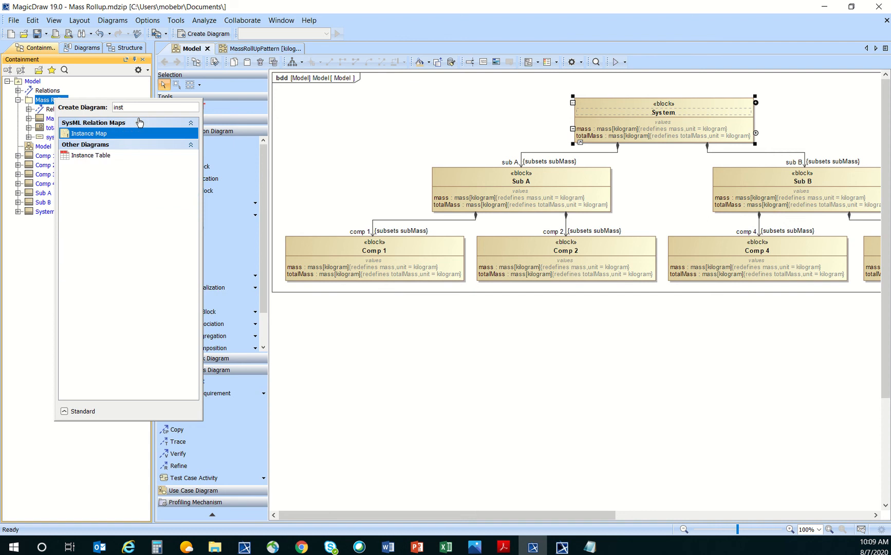
pyautogui.click(113, 155)
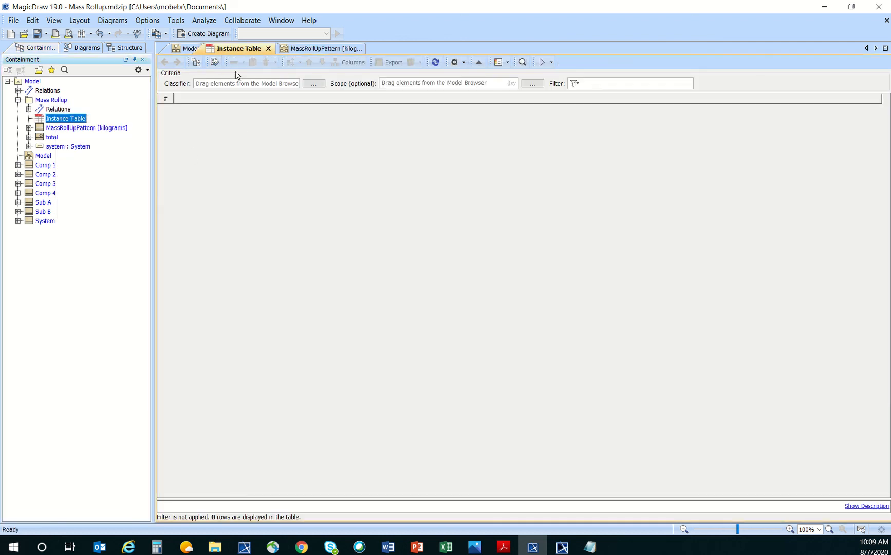
# Set the table's classifier to MassRollUpPattern [kilograms] and its scope to Mass Rollup.
pyautogui.click(71, 129)
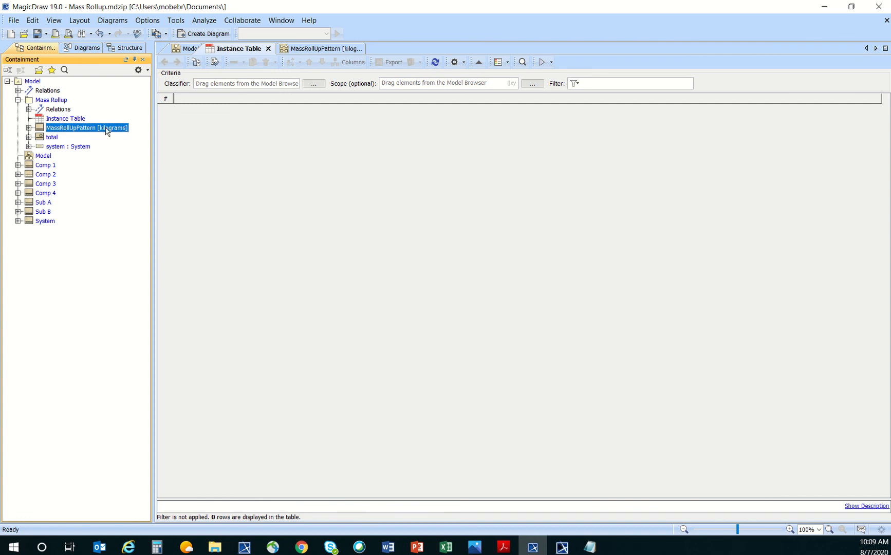
pyautogui.moveTo(42, 131); pyautogui.dragTo(207, 86)
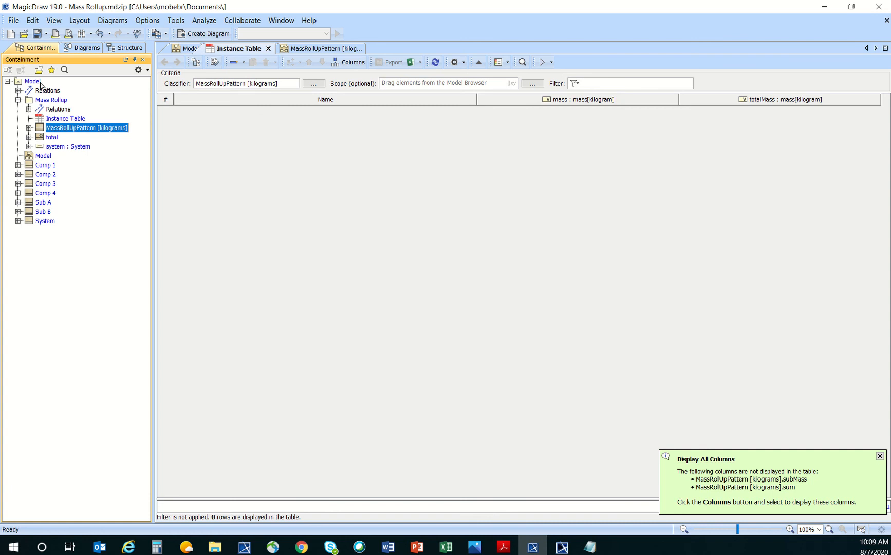
pyautogui.moveTo(29, 101); pyautogui.dragTo(398, 88)
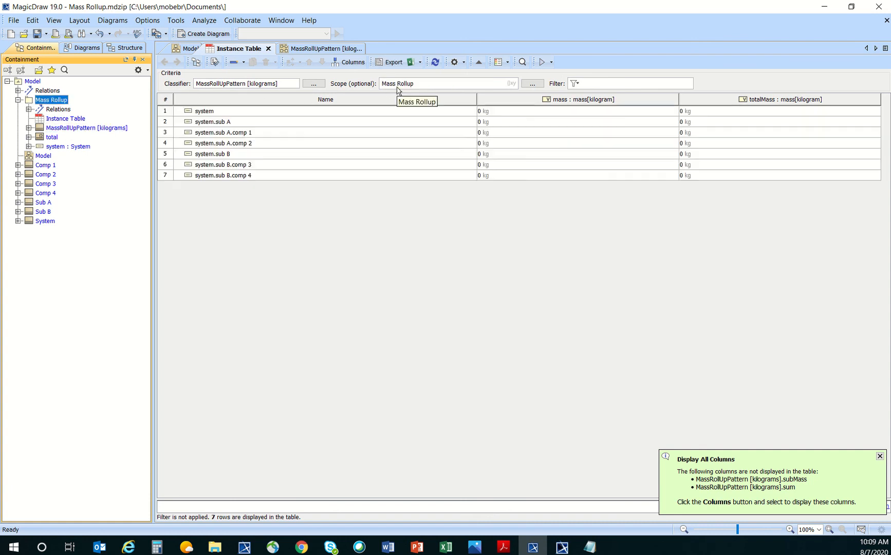
# Narrow the Name, mass and totalMass columns.
pyautogui.moveTo(476, 99); pyautogui.dragTo(304, 100)
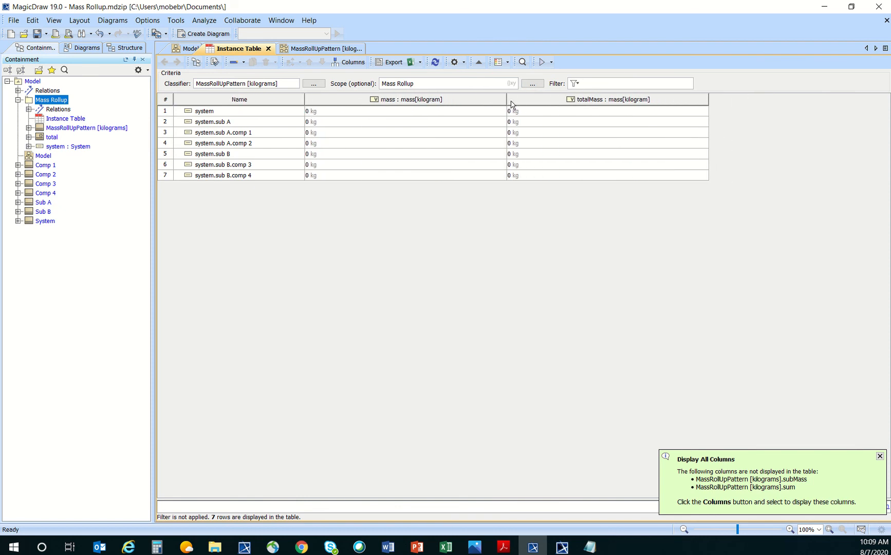
pyautogui.moveTo(506, 103); pyautogui.dragTo(416, 103)
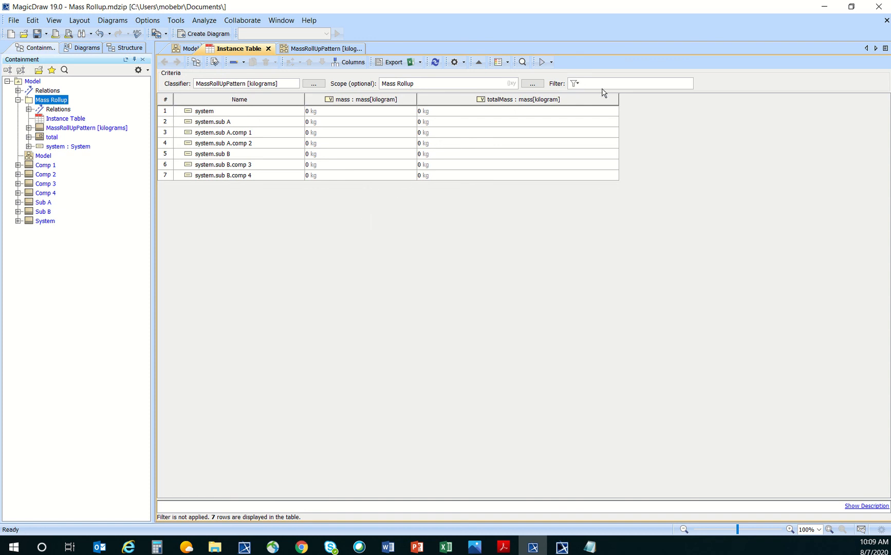
pyautogui.moveTo(618, 96); pyautogui.dragTo(533, 98)
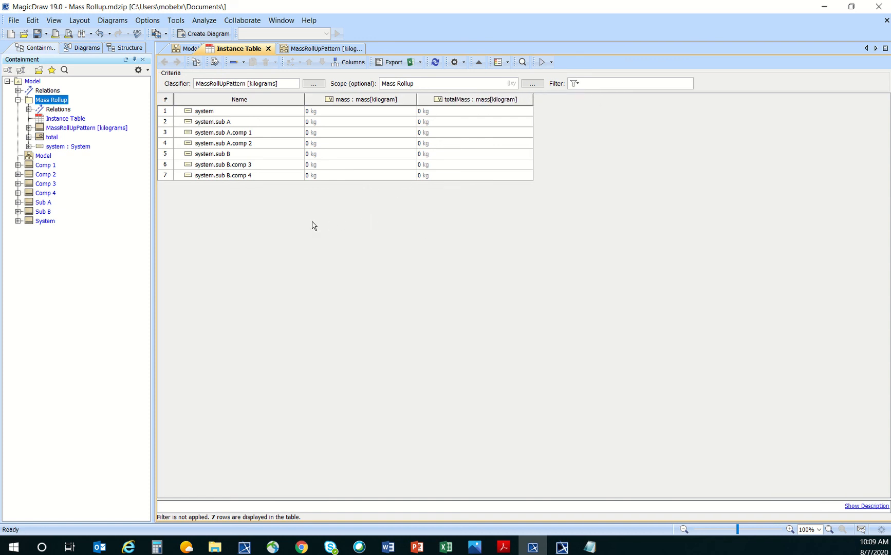
pyautogui.click(147, 22)
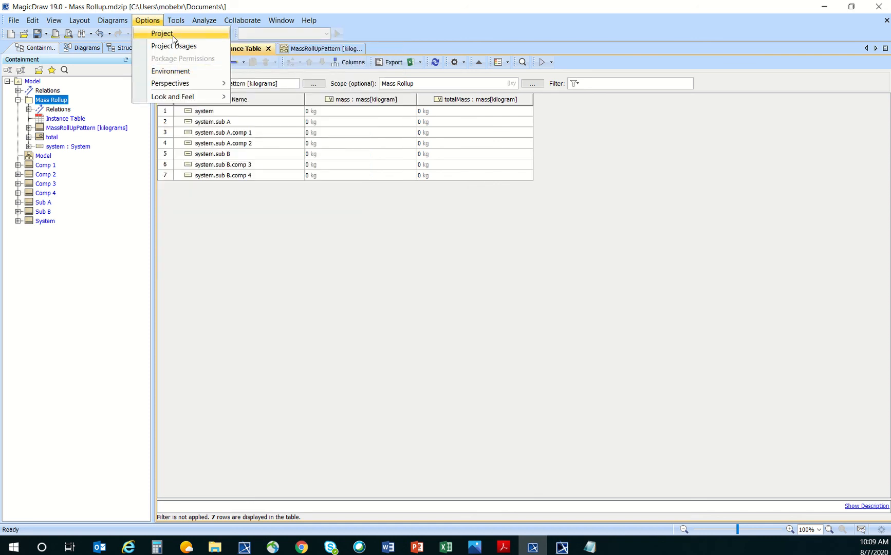
pyautogui.click(173, 72)
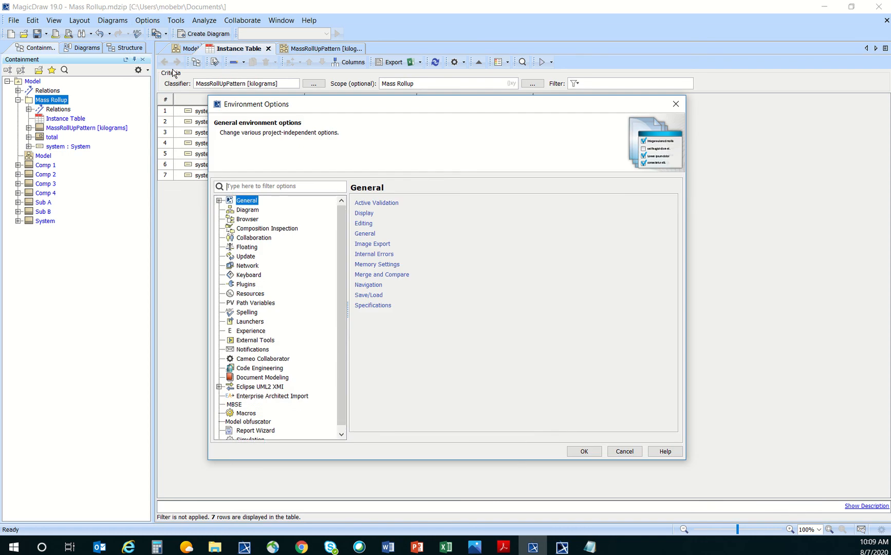
pyautogui.scroll(-1, 302, 298)
pyautogui.click(255, 436)
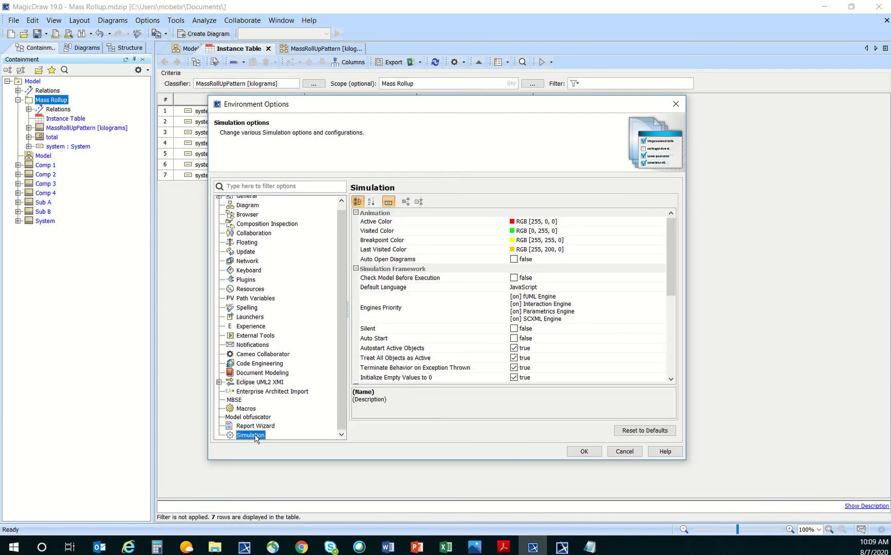
pyautogui.scroll(-2, 478, 292)
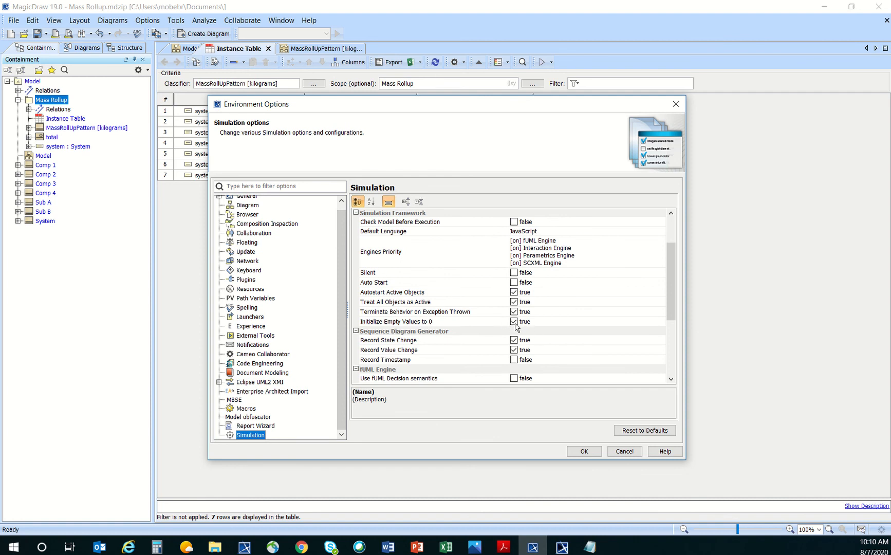
pyautogui.click(576, 452)
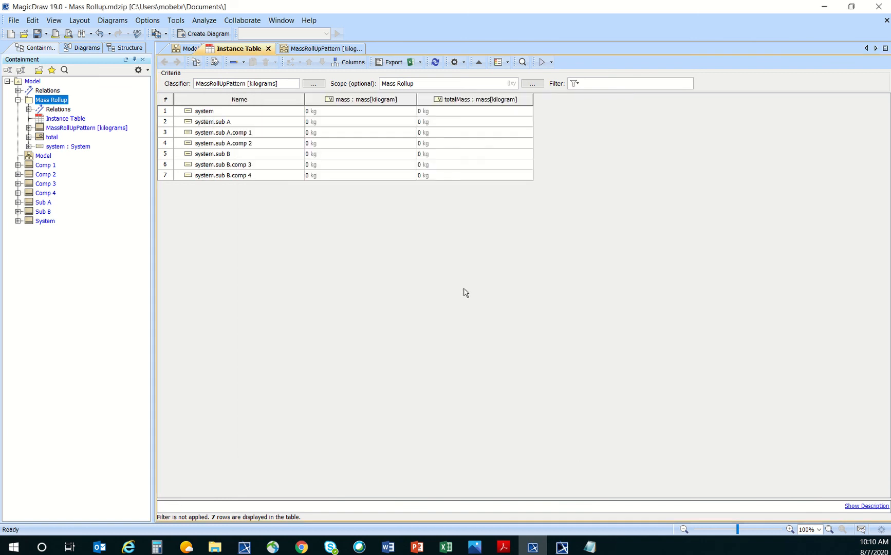
# Switch the instance table's display mode to Compact tree.
pyautogui.click(464, 62)
pyautogui.moveTo(518, 204)
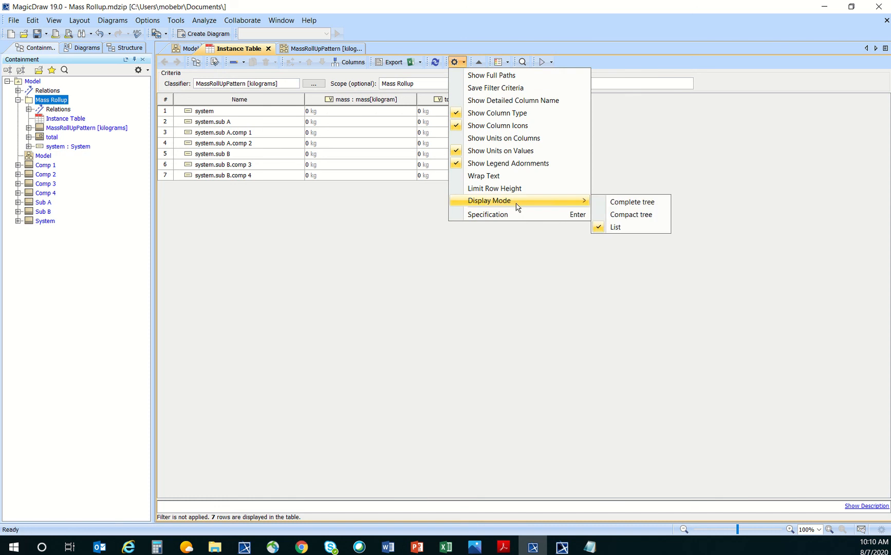
pyautogui.click(629, 215)
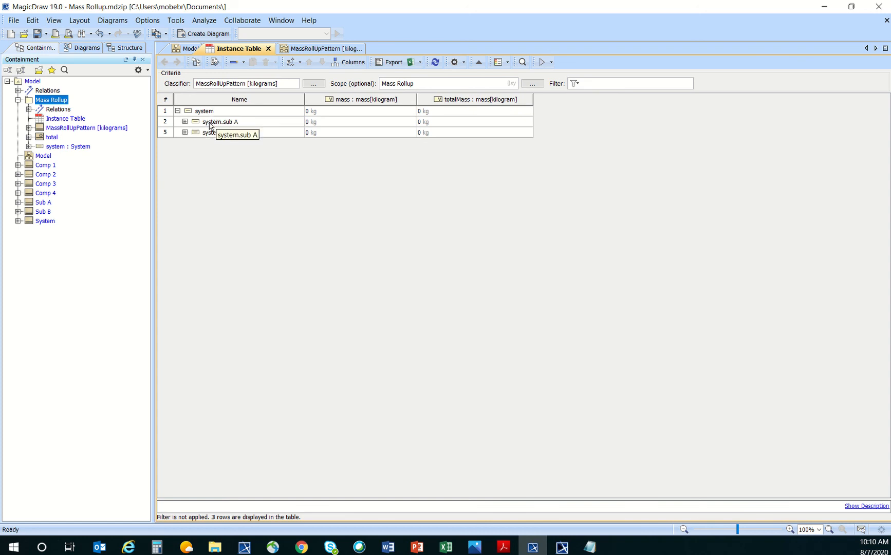
# Expand system.sub A and system.sub B to reveal comp 1–4.
pyautogui.click(185, 122)
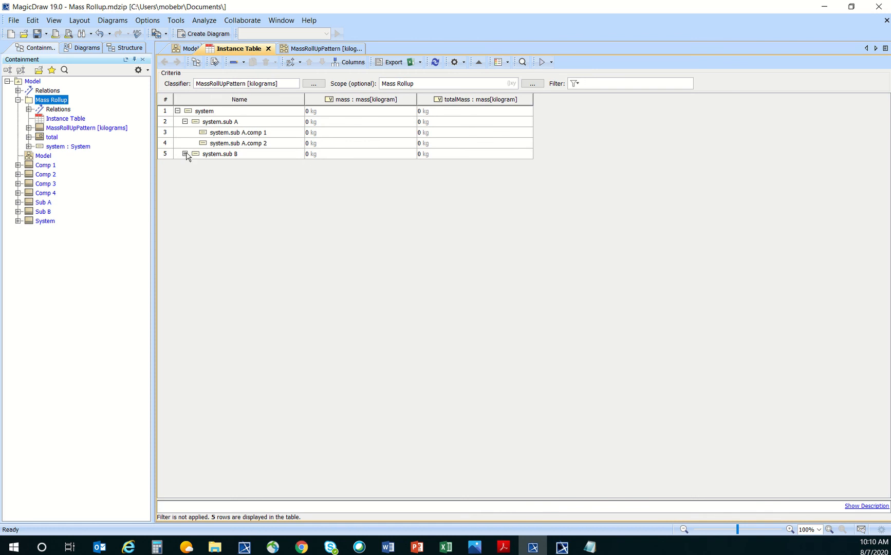
pyautogui.click(184, 153)
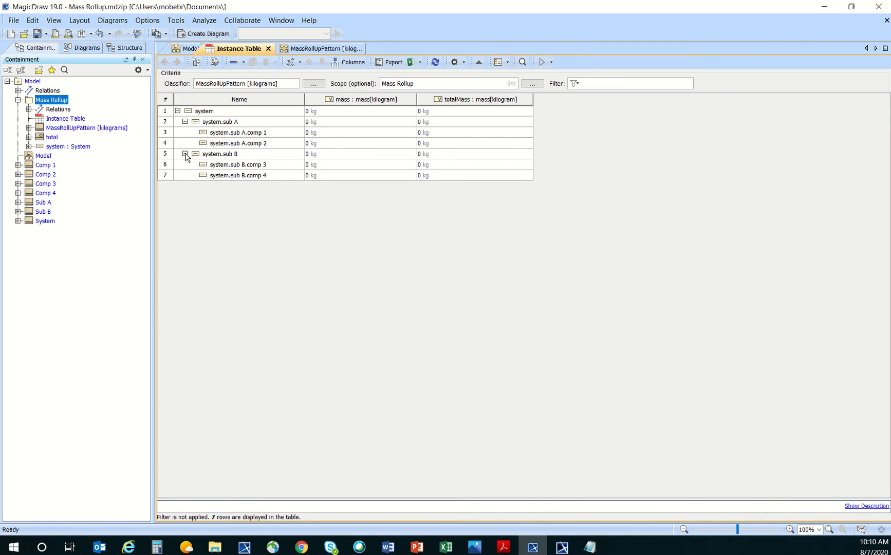
pyautogui.click(184, 153)
pyautogui.click(185, 122)
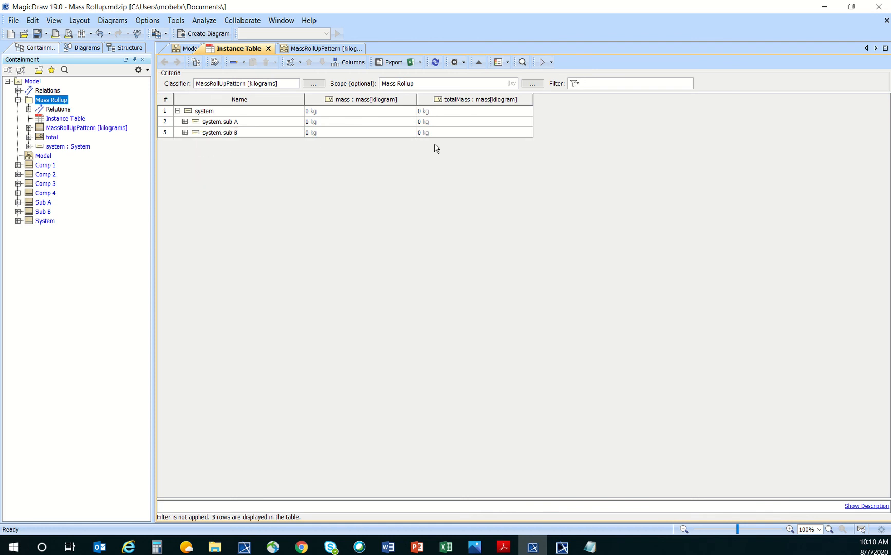
pyautogui.click(185, 122)
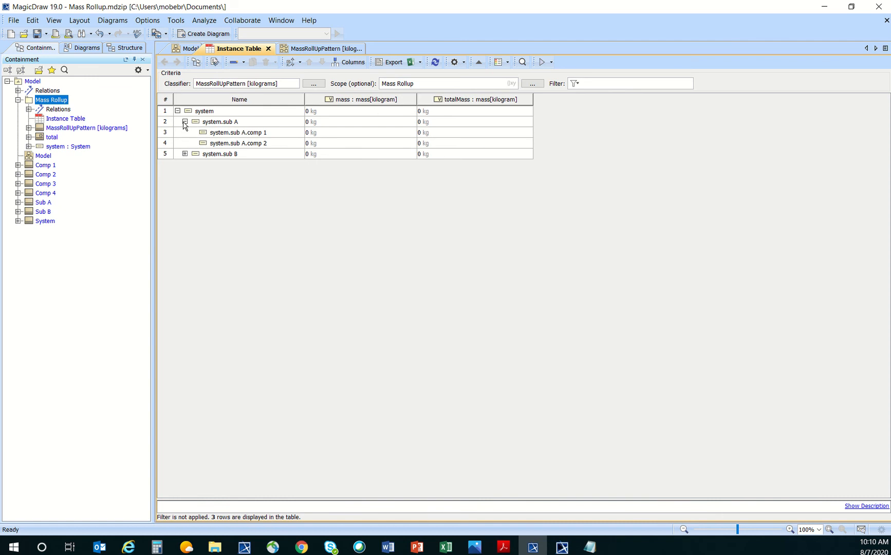
pyautogui.click(185, 154)
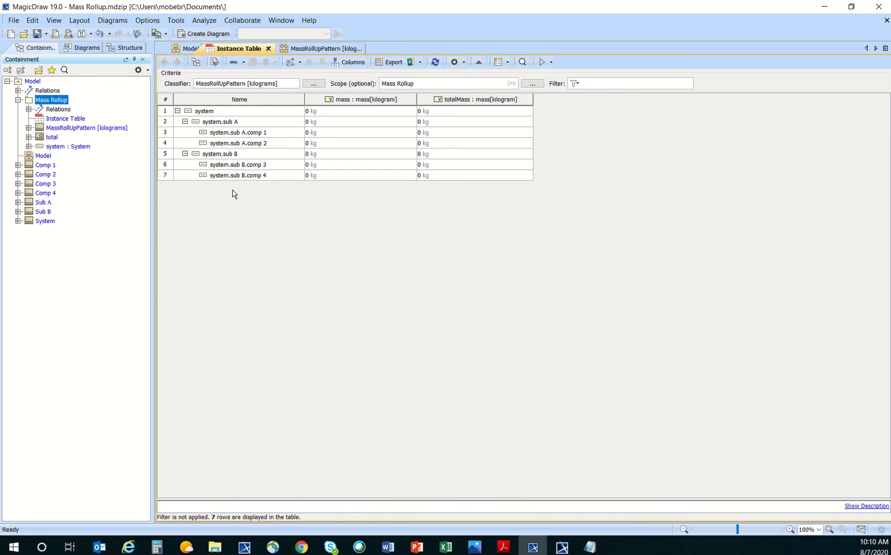
pyautogui.click(340, 180)
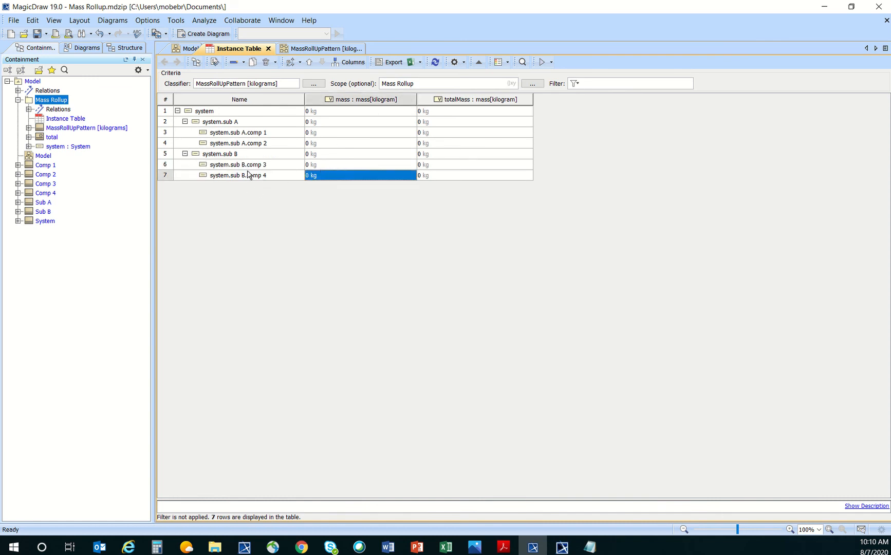
# Enter masses of 20 kg for comp 4 and comp 3, and 30 kg for comp 2 and comp 1.
pyautogui.write('20')
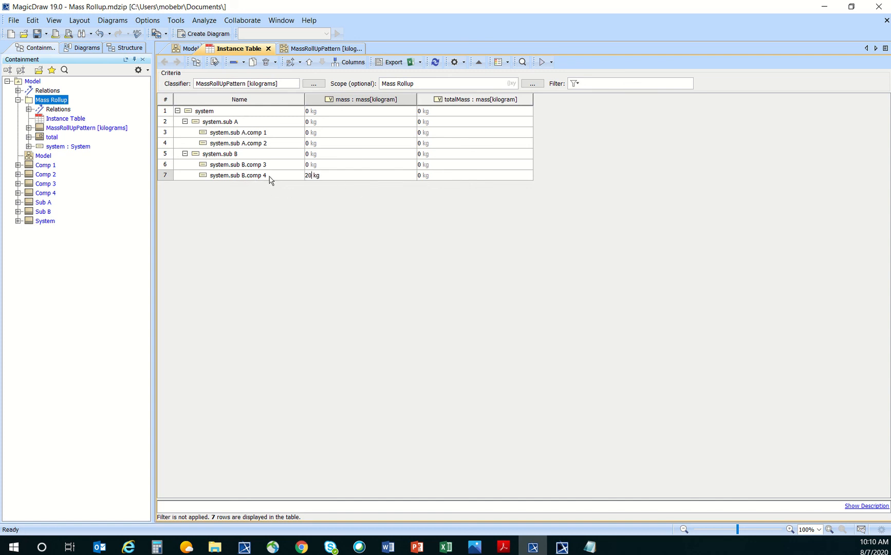
pyautogui.click(331, 166)
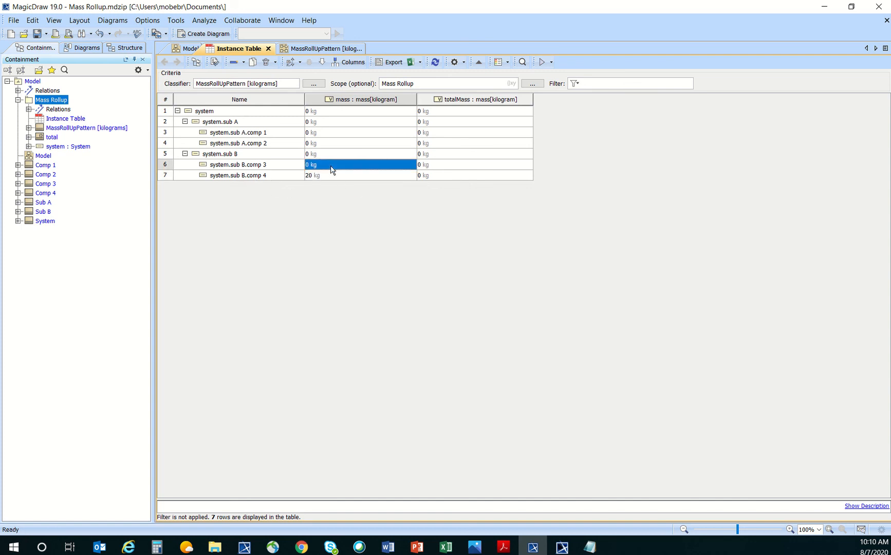
pyautogui.write('20')
pyautogui.click(316, 205)
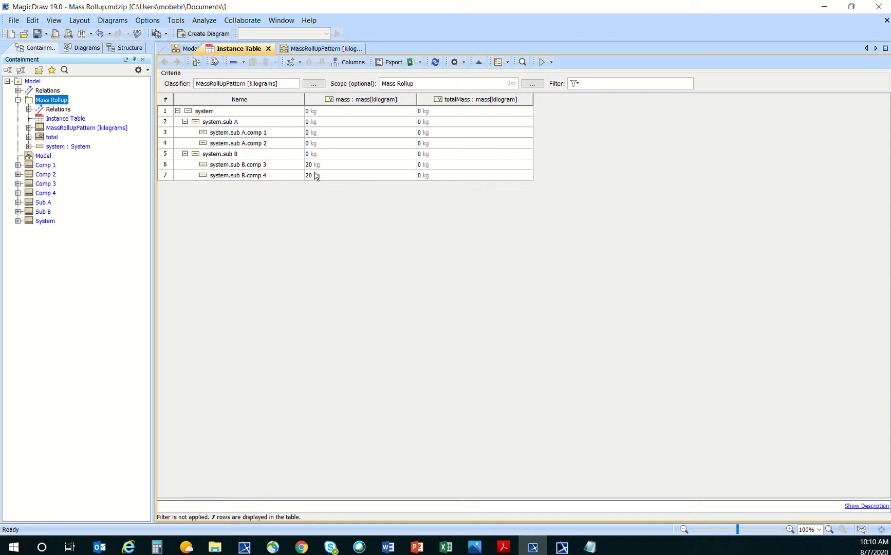
pyautogui.click(316, 145)
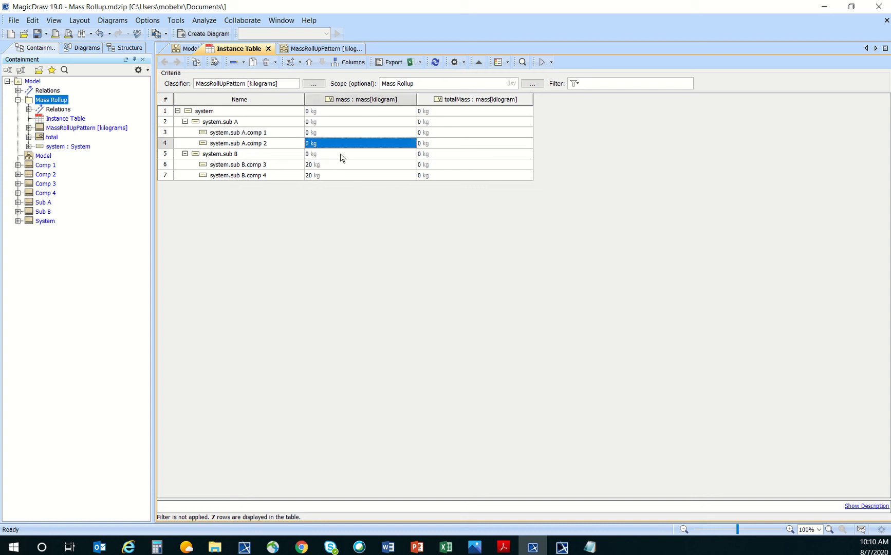
pyautogui.write('30')
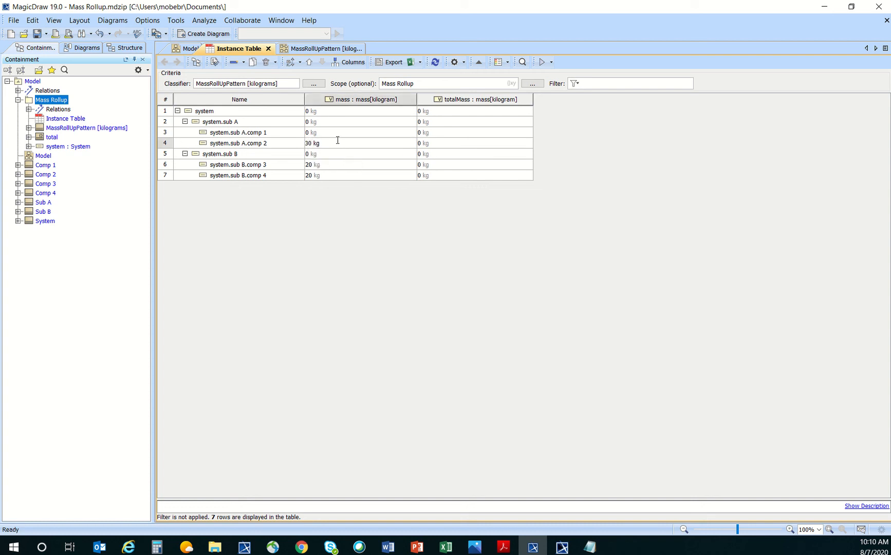
pyautogui.click(337, 135)
pyautogui.click(337, 134)
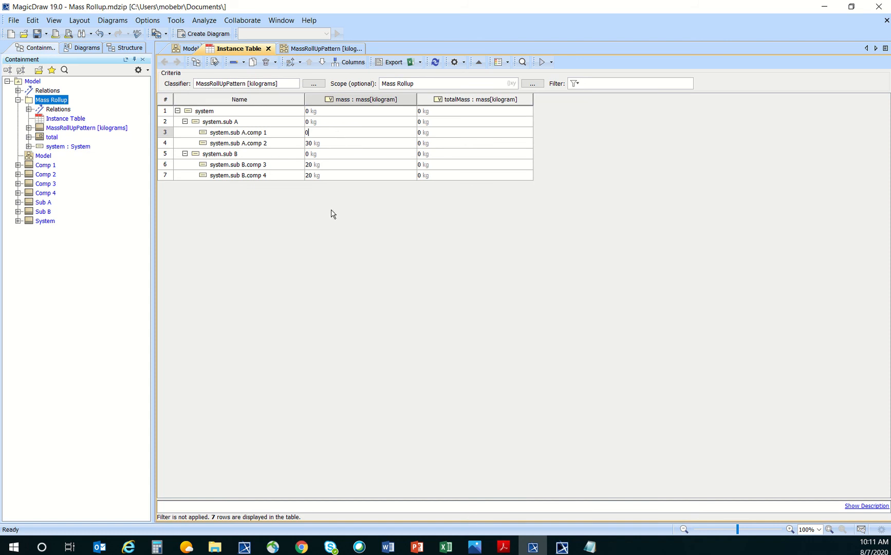
pyautogui.write('30')
pyautogui.click(335, 201)
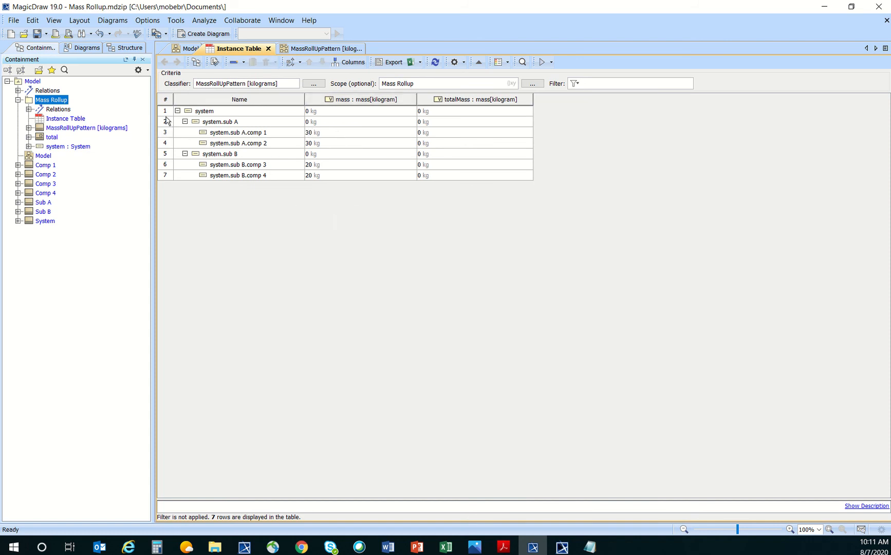
# Select all seven instance table rows.
pyautogui.moveTo(166, 114); pyautogui.dragTo(169, 177)
pyautogui.click(171, 195)
pyautogui.moveTo(165, 110); pyautogui.dragTo(167, 179)
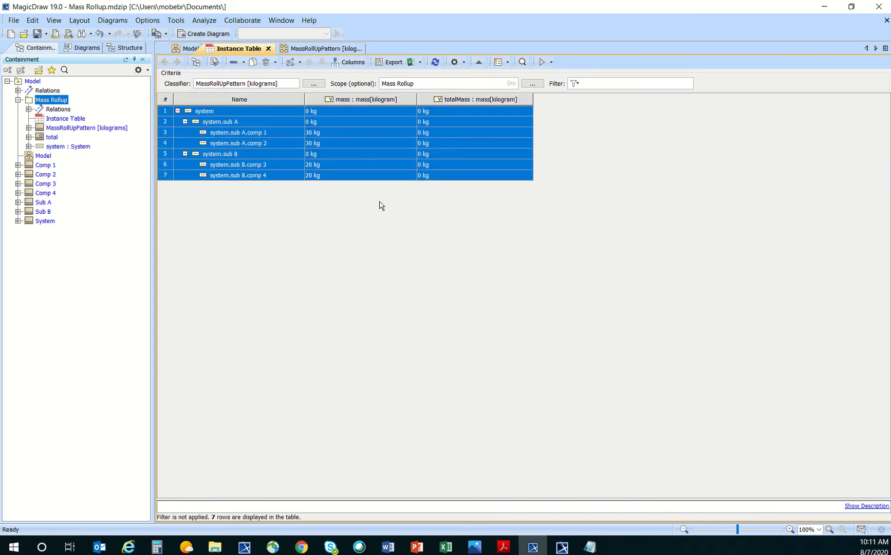
# Evaluate the selected rows, terminating the other running execution, to roll up totalMass.
pyautogui.click(552, 63)
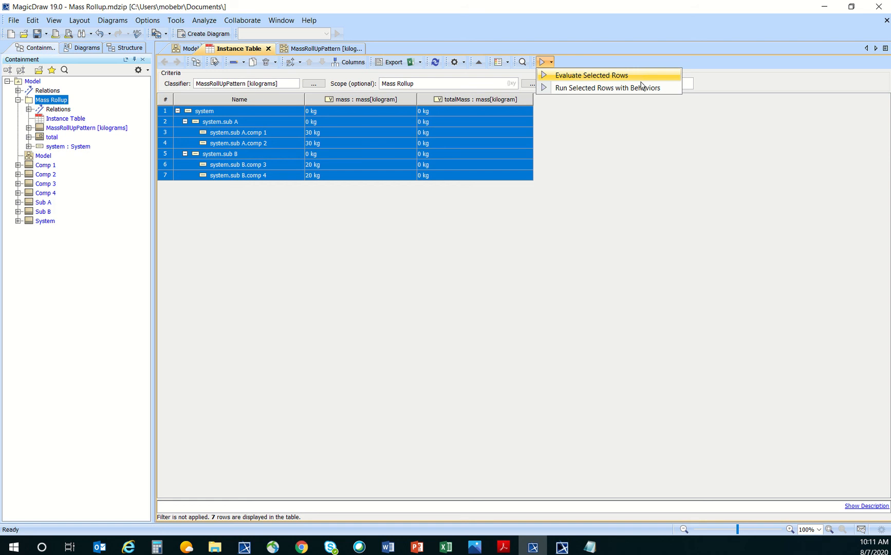
pyautogui.click(606, 88)
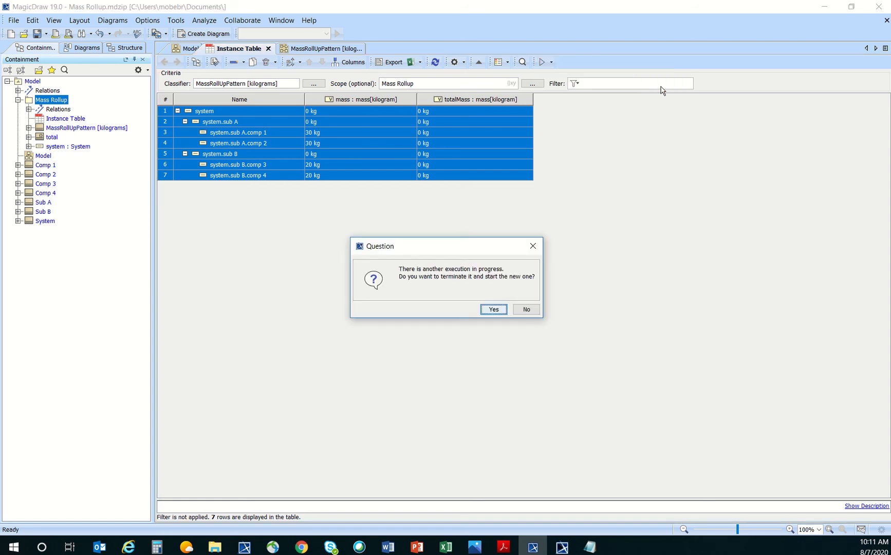
pyautogui.click(493, 310)
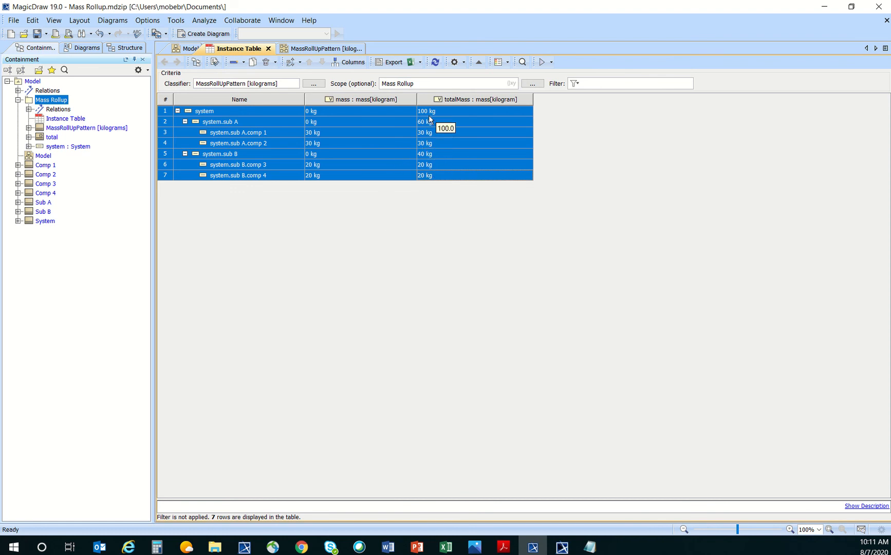
pyautogui.click(184, 154)
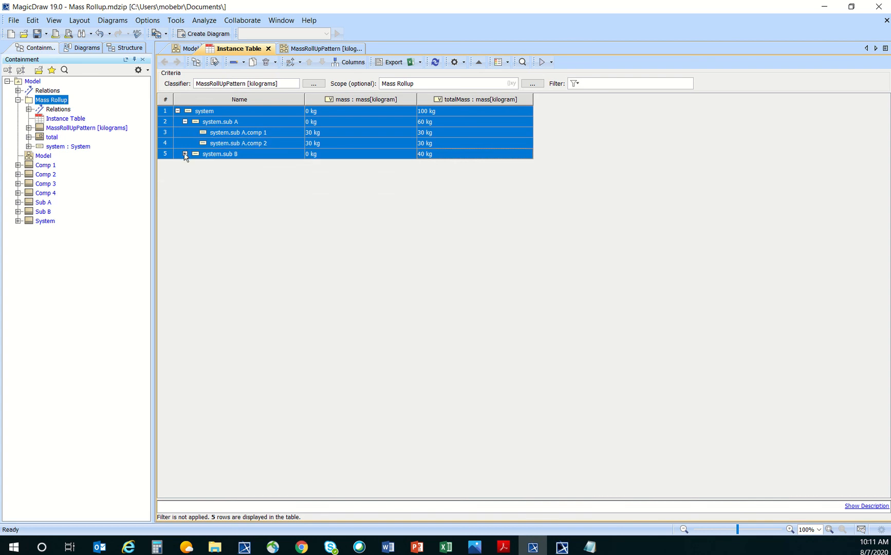
pyautogui.click(184, 122)
pyautogui.click(194, 153)
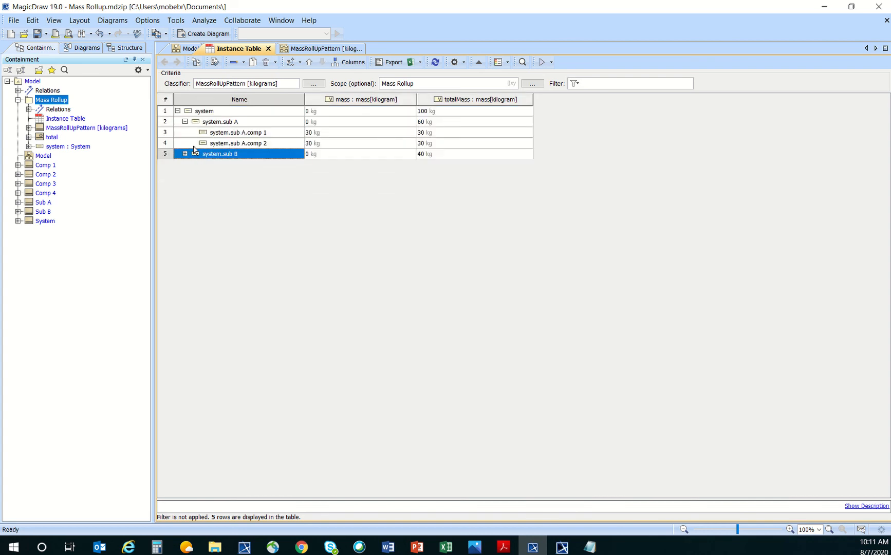
pyautogui.click(185, 122)
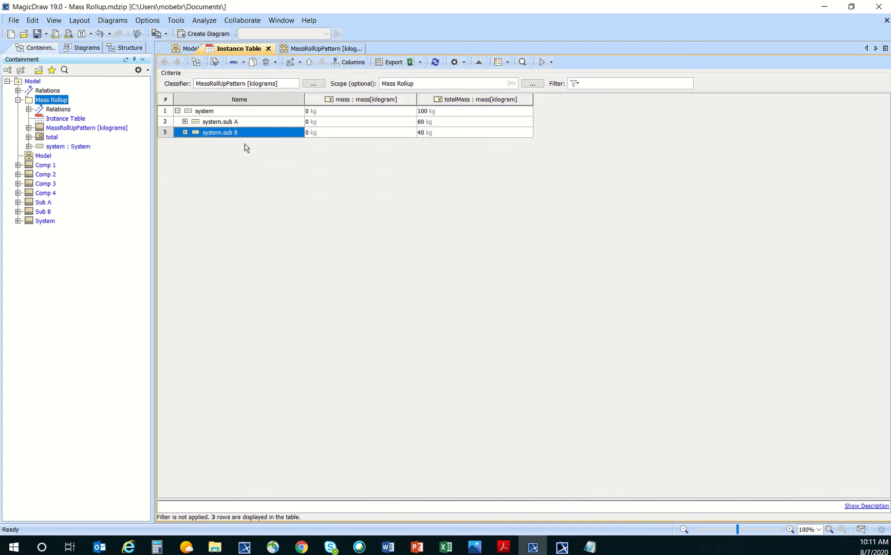
pyautogui.click(165, 111)
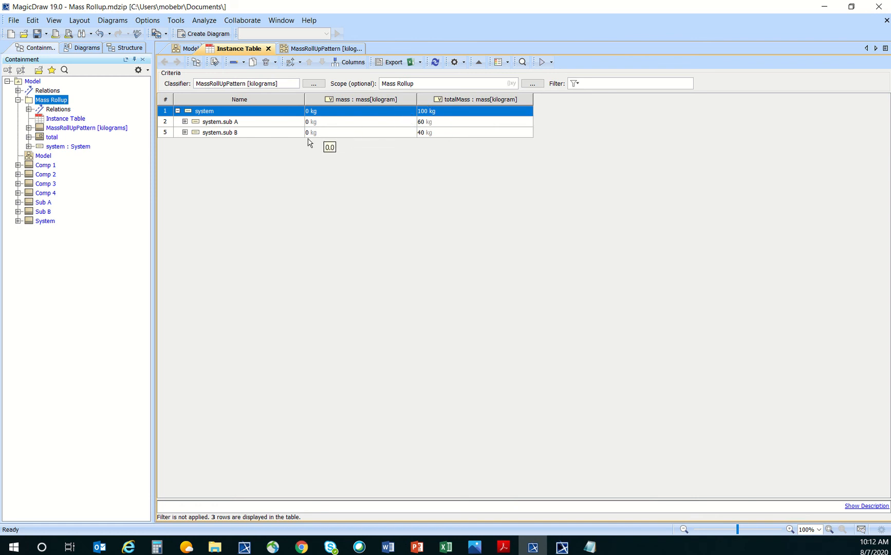
pyautogui.click(185, 122)
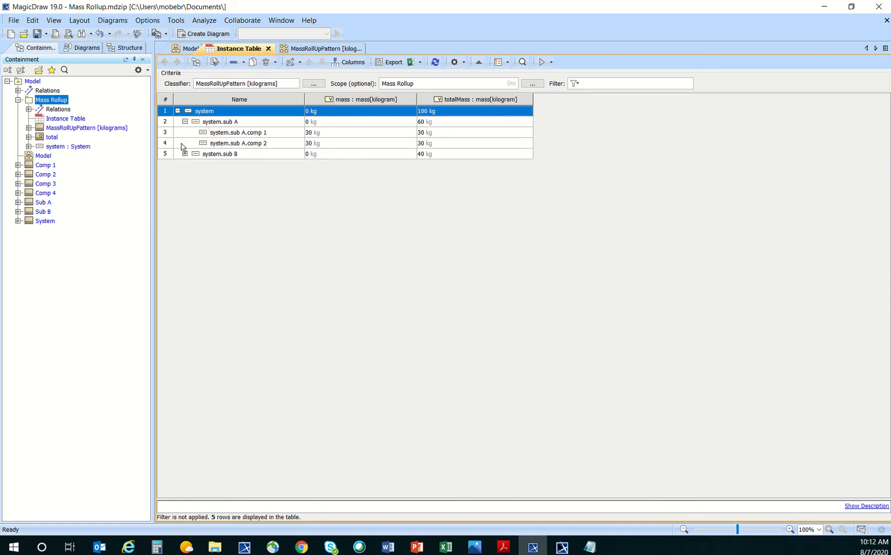
pyautogui.click(185, 154)
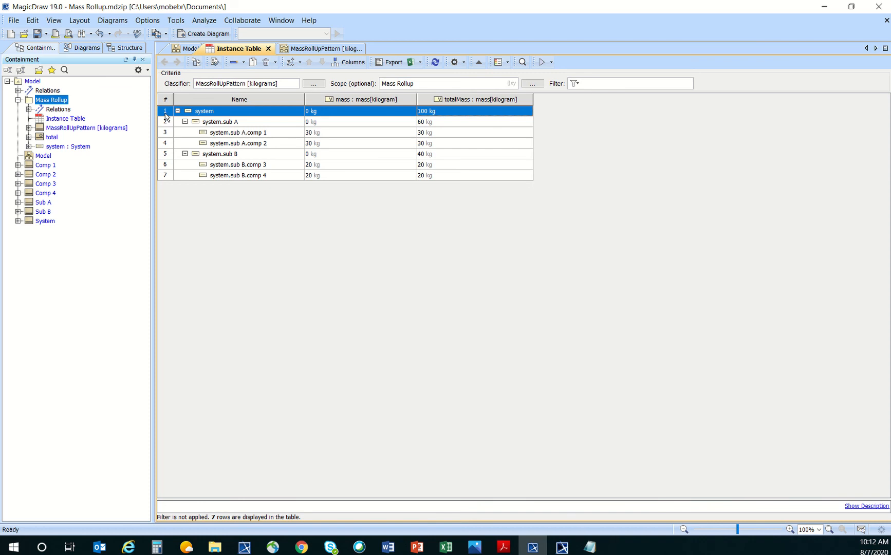
pyautogui.moveTo(164, 111); pyautogui.dragTo(166, 175)
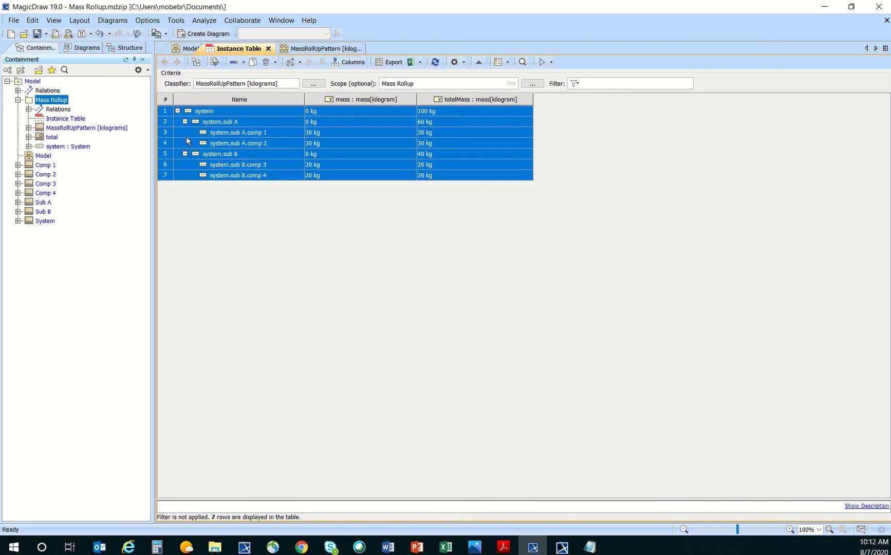
# Check the Model block definition diagram, then reselect all seven rows in the Instance Table.
pyautogui.rightClick(186, 137)
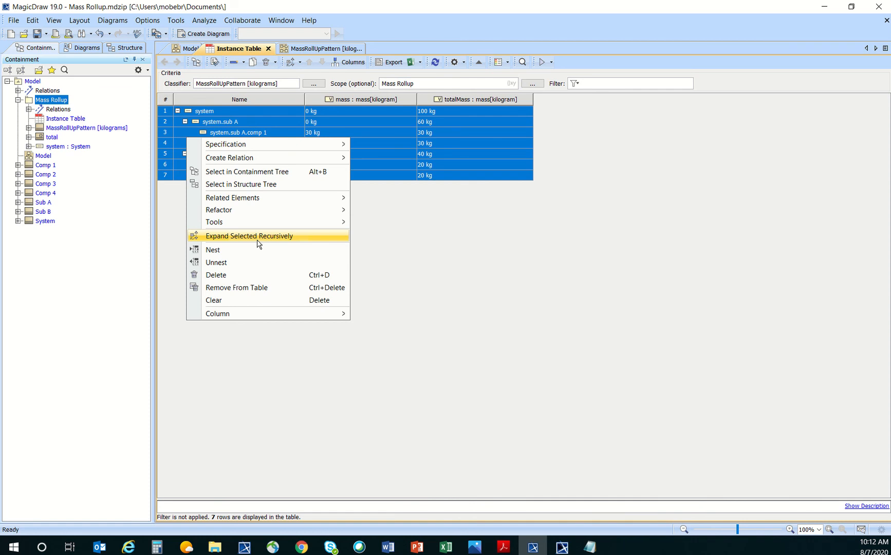
pyautogui.moveTo(343, 222)
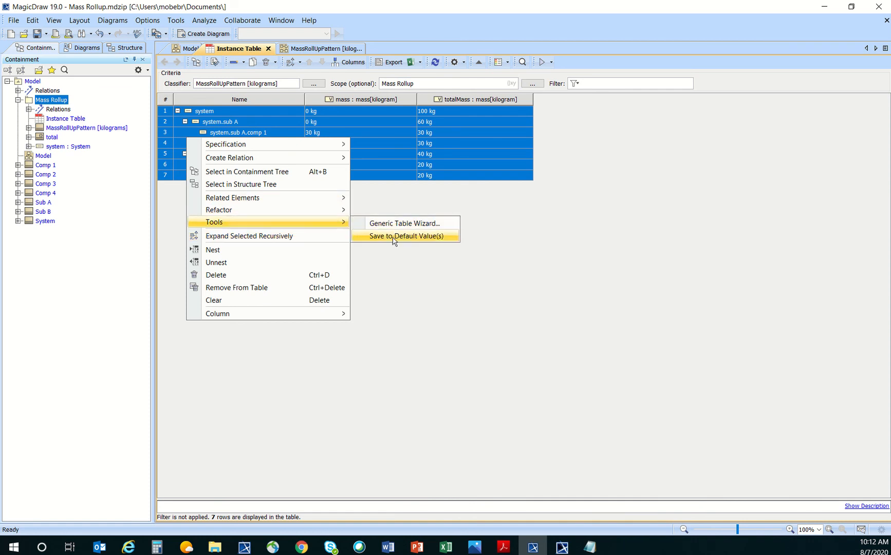
pyautogui.click(401, 291)
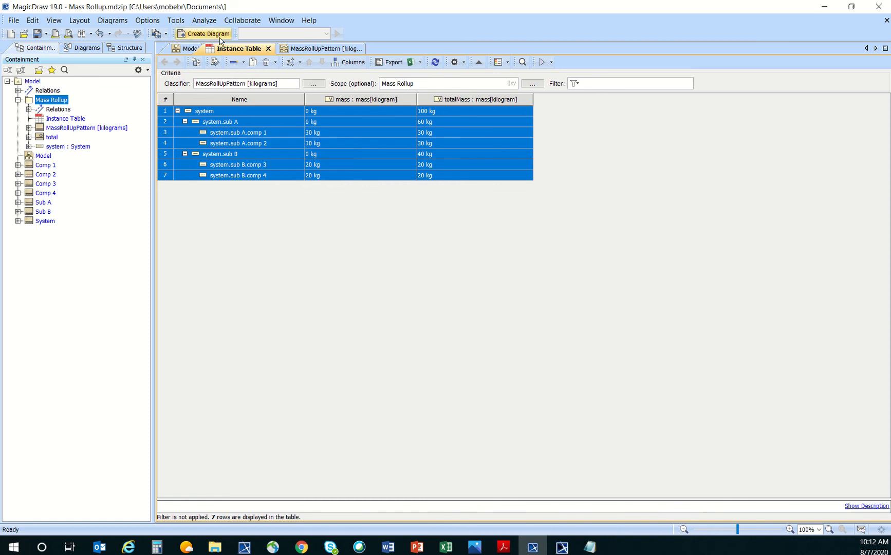
pyautogui.click(190, 48)
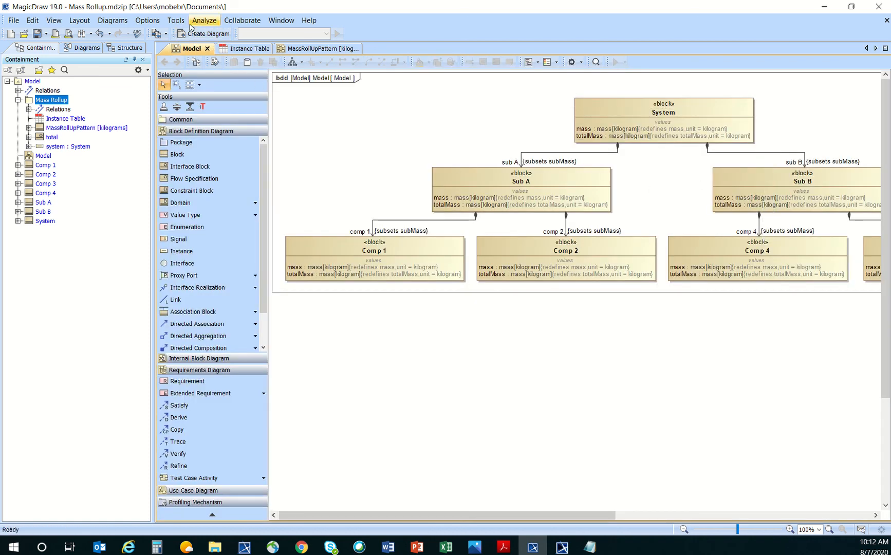
pyautogui.click(258, 50)
pyautogui.click(176, 214)
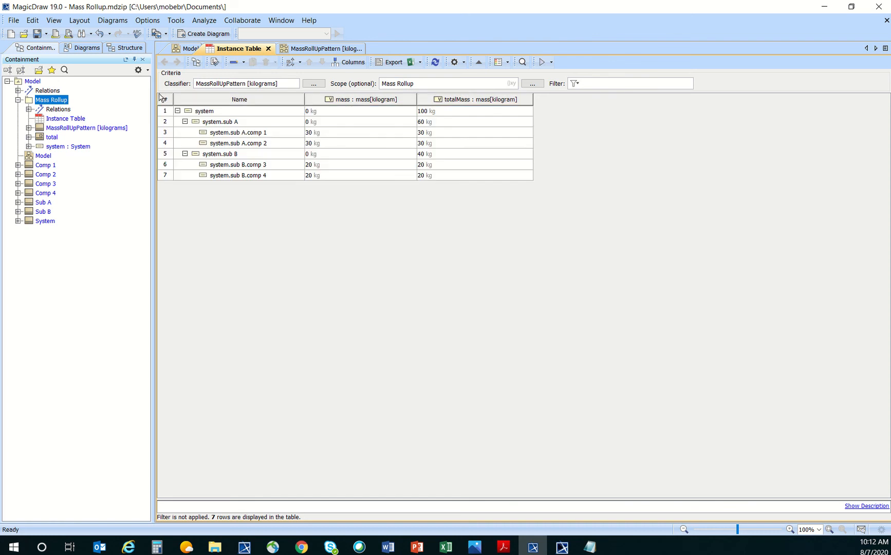
pyautogui.moveTo(167, 111); pyautogui.dragTo(165, 175)
# Save the selected rows' slot values as default values, including derived property values.
pyautogui.rightClick(165, 143)
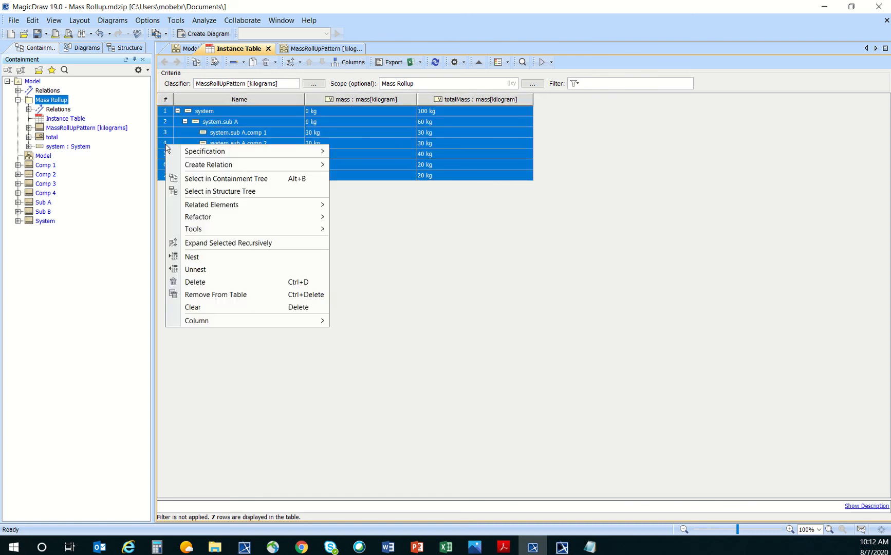
pyautogui.moveTo(264, 232)
pyautogui.click(383, 245)
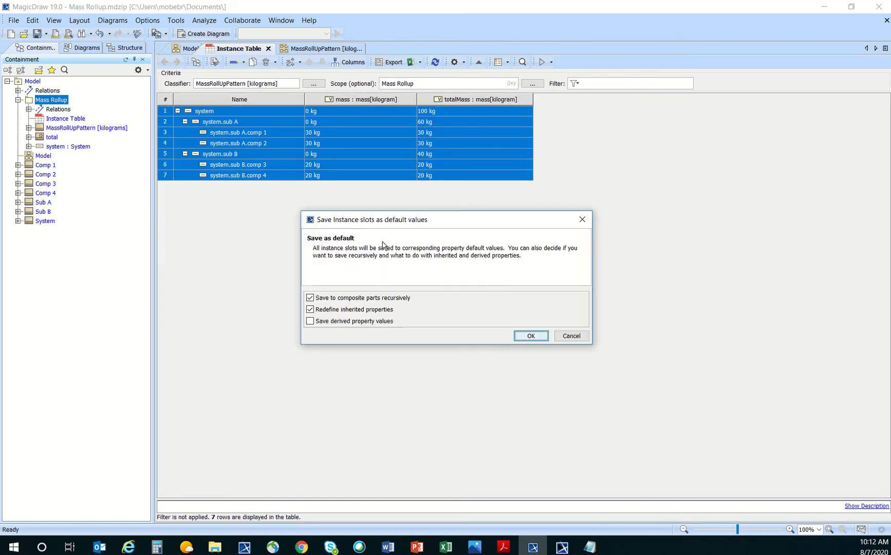
pyautogui.click(310, 322)
pyautogui.click(531, 335)
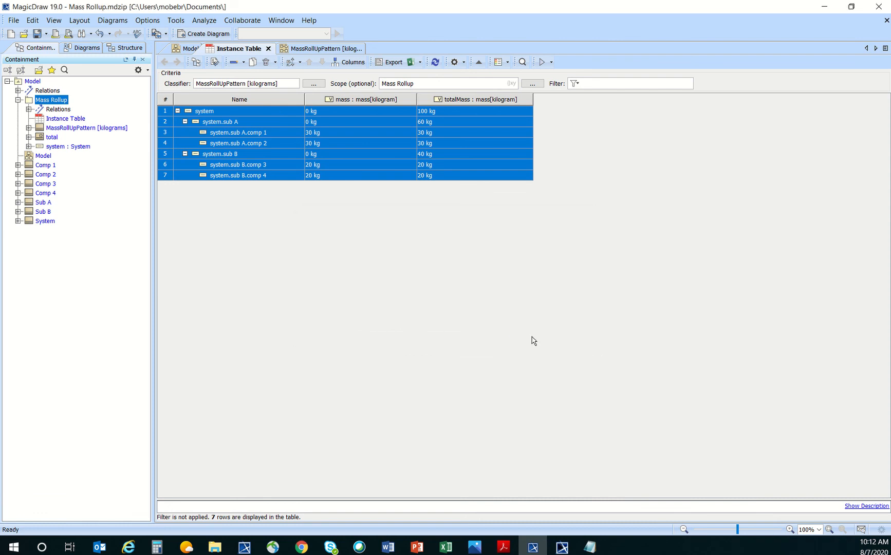
pyautogui.click(190, 49)
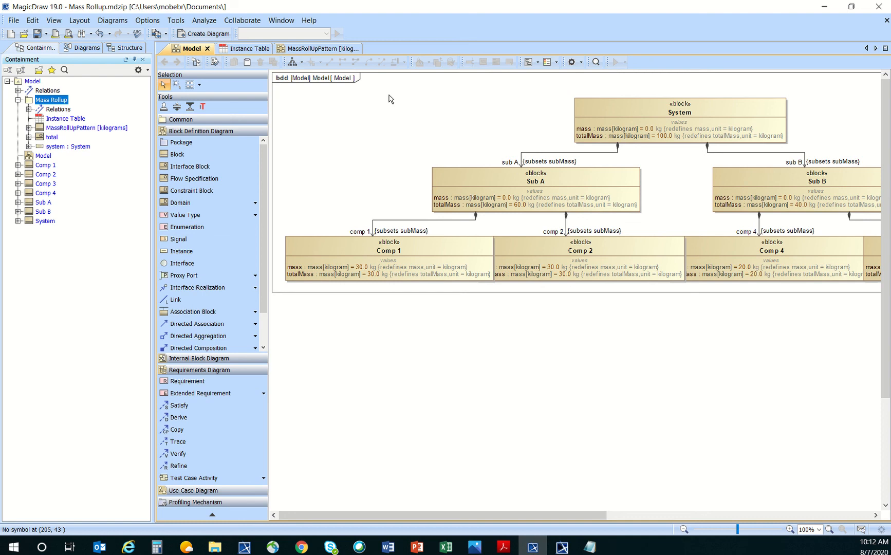
pyautogui.click(251, 49)
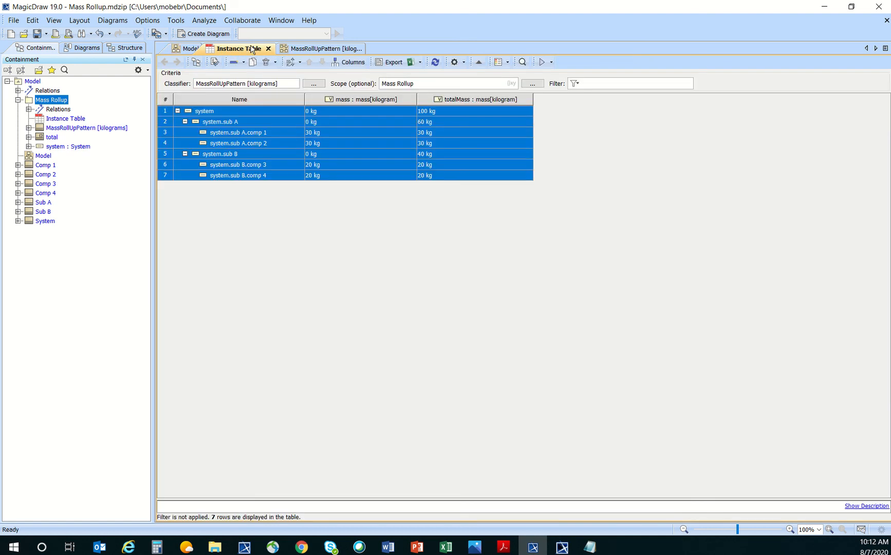
pyautogui.click(268, 196)
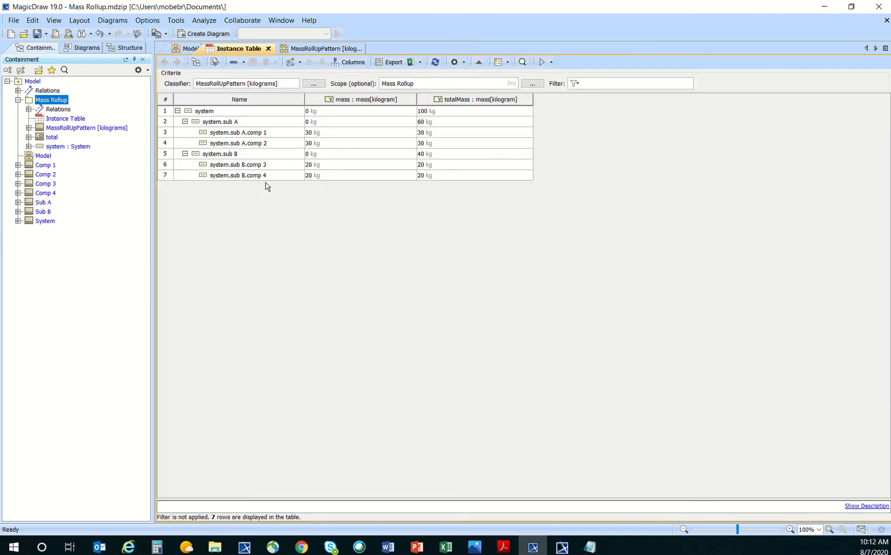